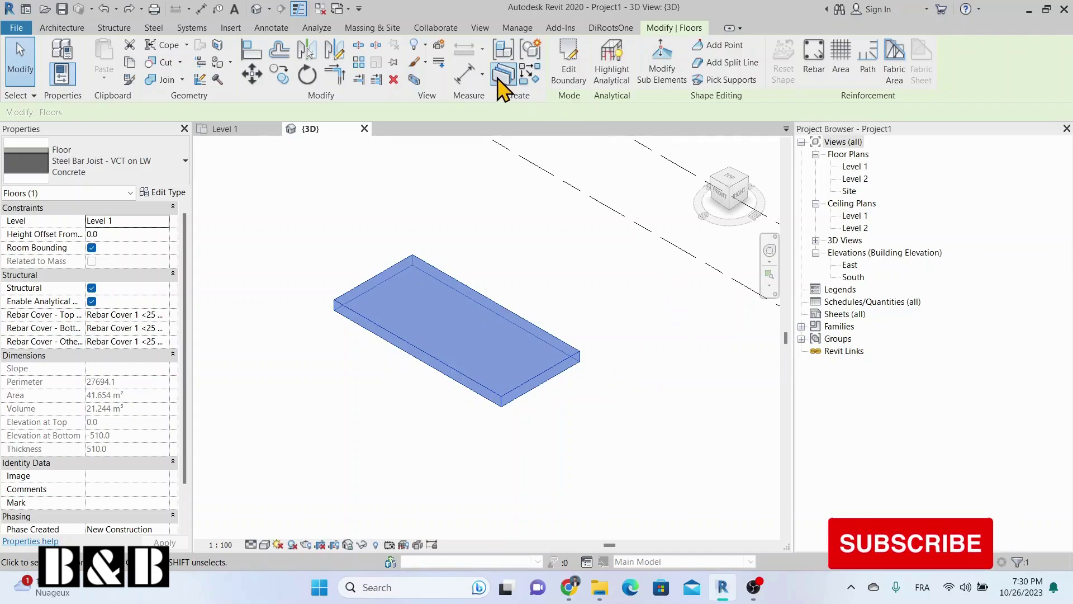
Create parts from the selected floor, start Divide Parts on them and open the division sketch.
click(499, 80)
click(708, 62)
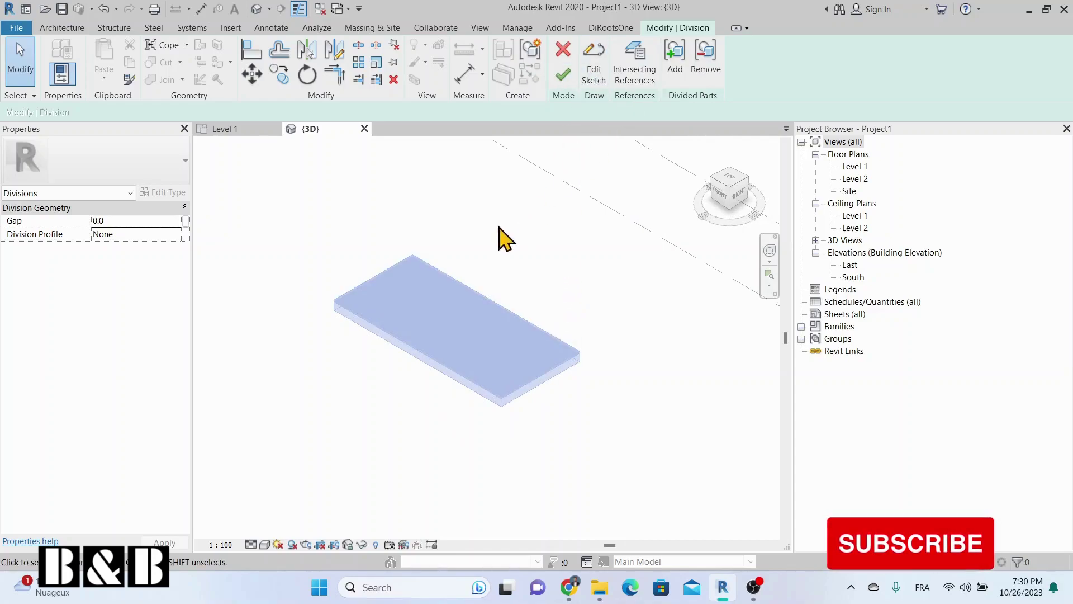
click(593, 62)
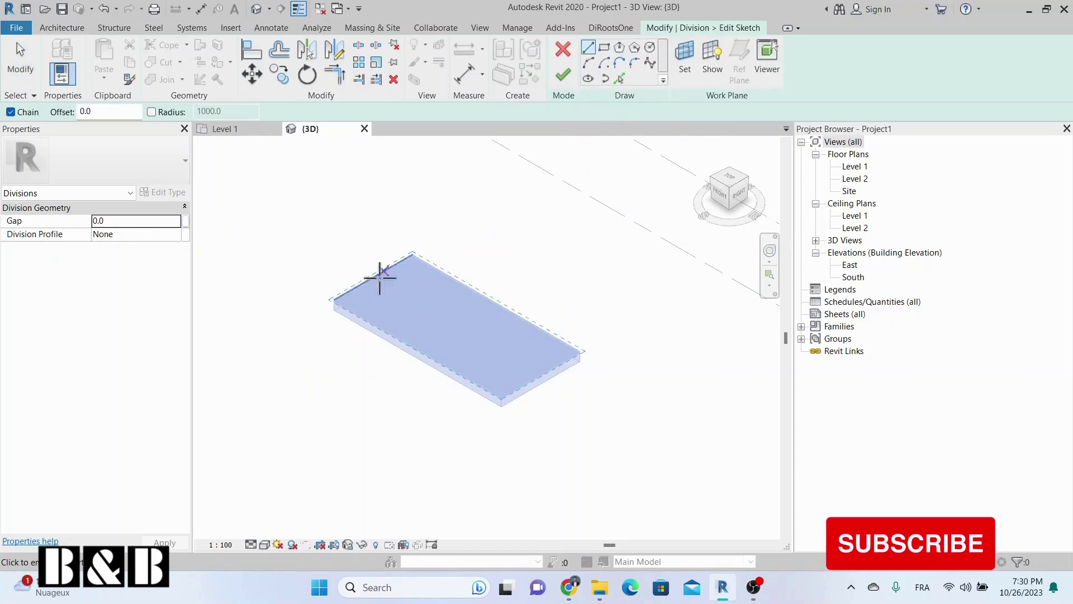
Sketch two crosswise lines and one lengthwise line across the floor, and finish the division sketch.
click(334, 338)
click(474, 257)
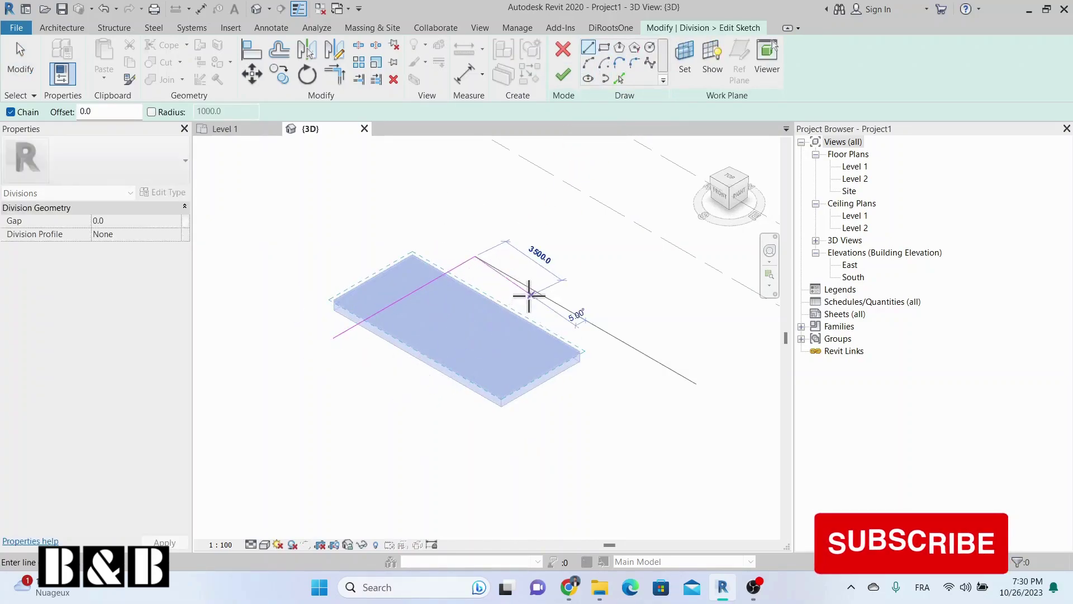
key(Escape)
click(382, 381)
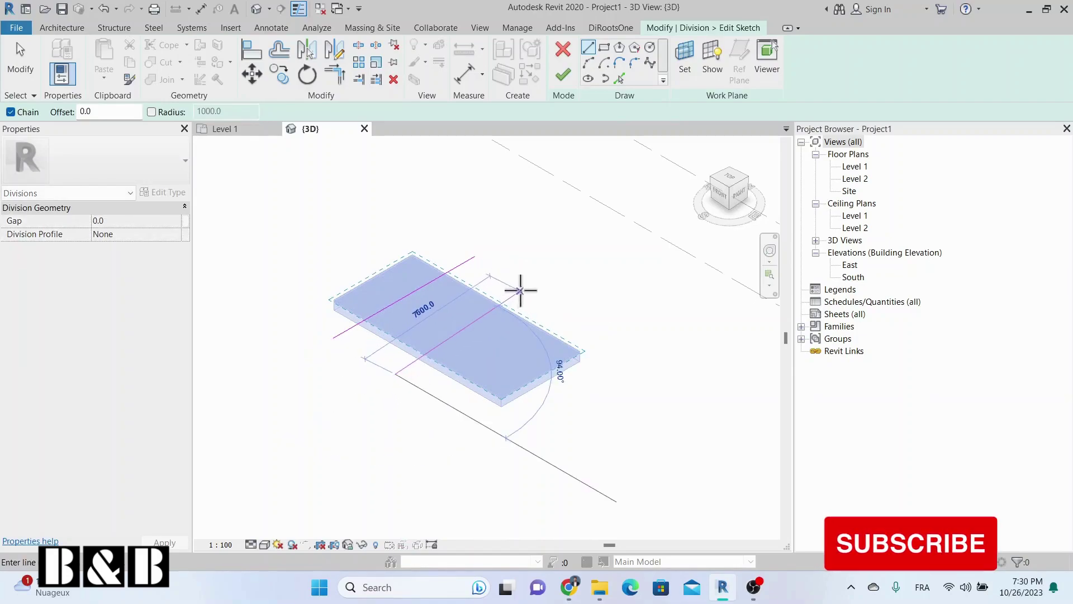
click(526, 288)
key(Escape)
click(355, 254)
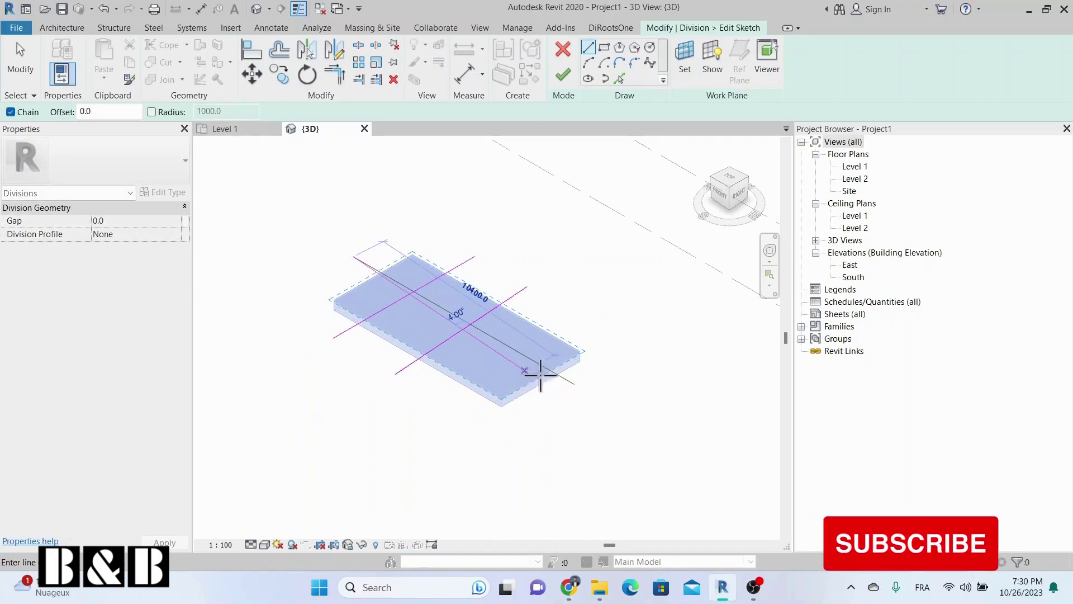
key(Escape)
key(Escape)
click(563, 74)
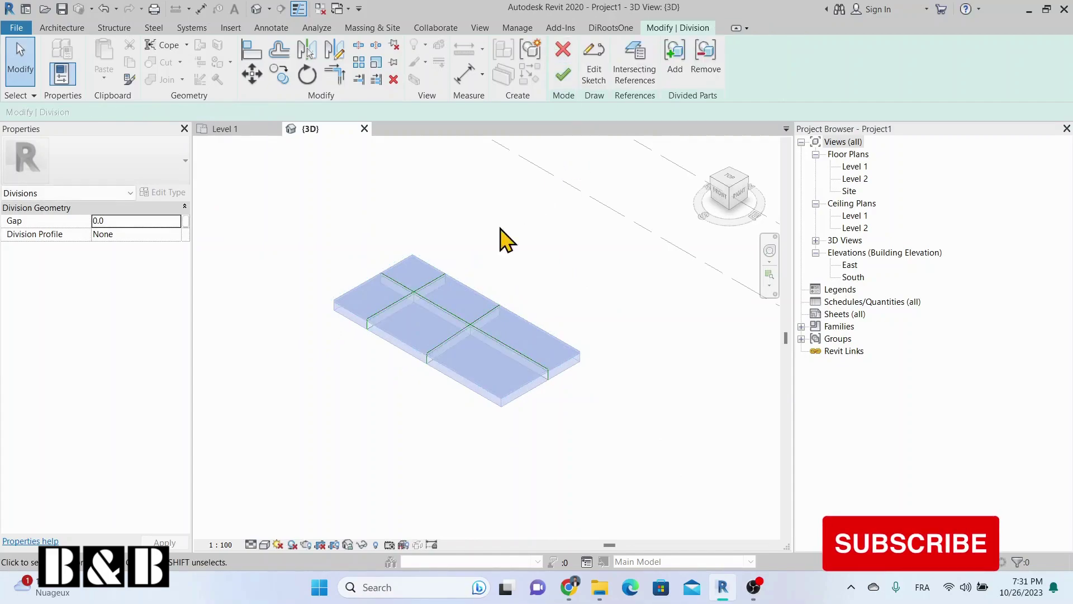
Select several of the divided floor parts one after another to inspect them.
click(534, 353)
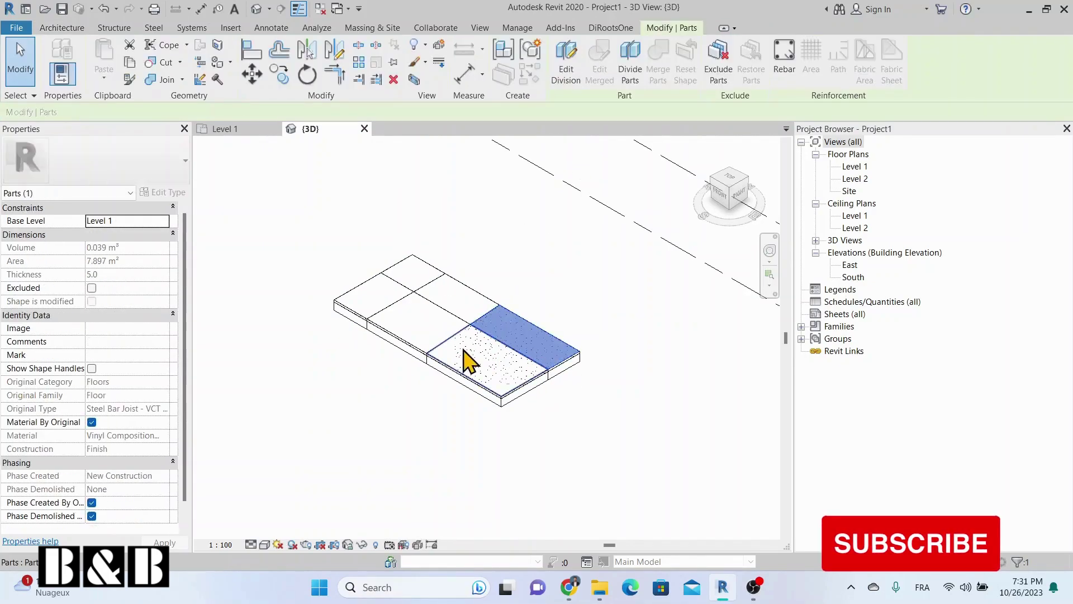
click(456, 349)
click(420, 329)
click(379, 305)
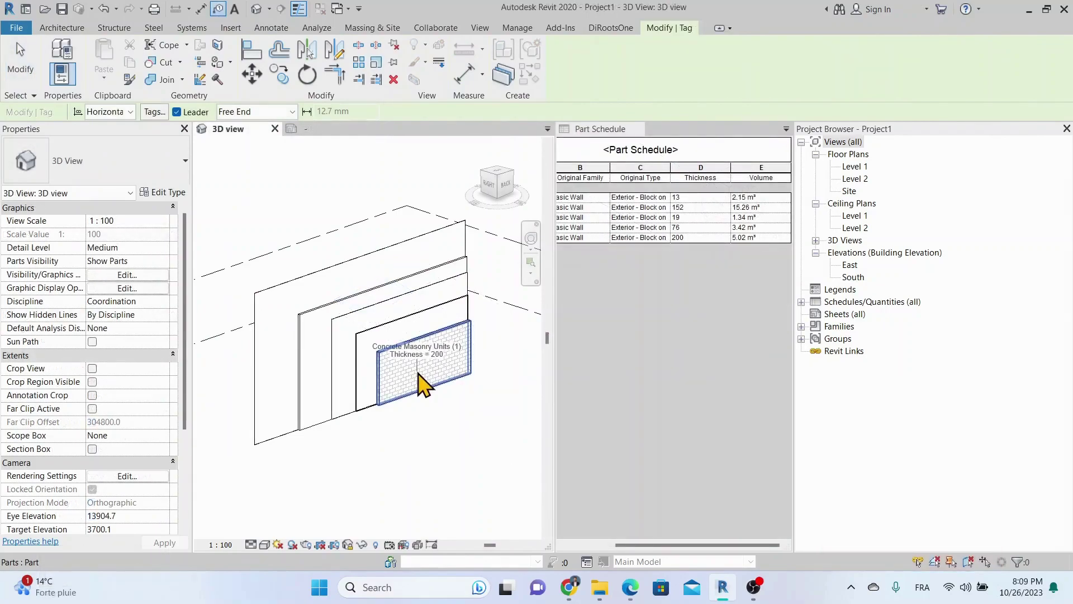
Tag the concrete masonry, air and plywood sheathing layers of the stepped wall with leaders to its lower side.
drag(419, 384, 438, 433)
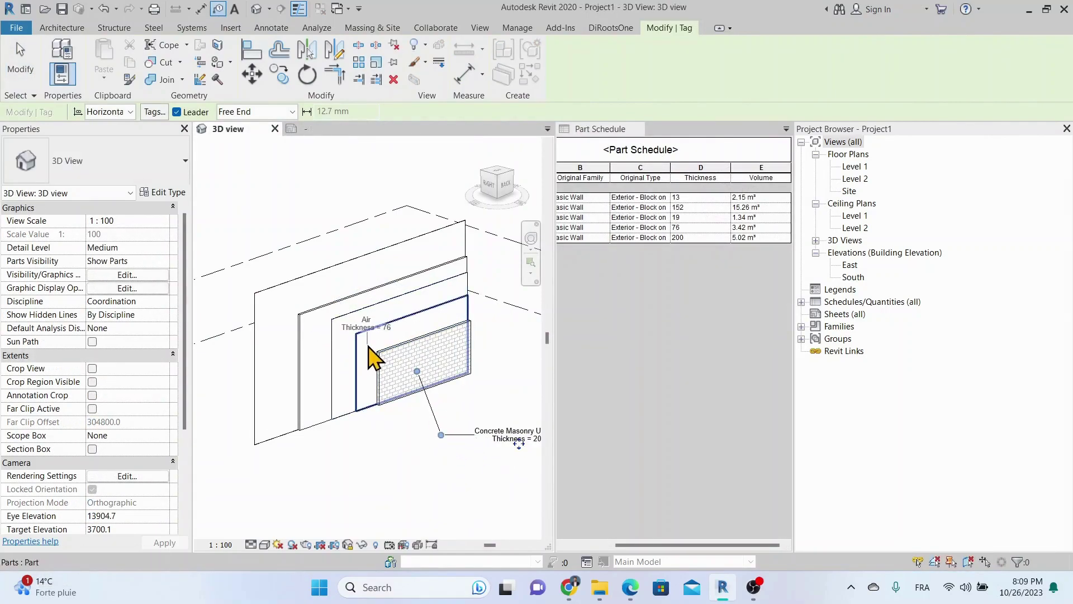
click(367, 344)
click(402, 459)
click(459, 477)
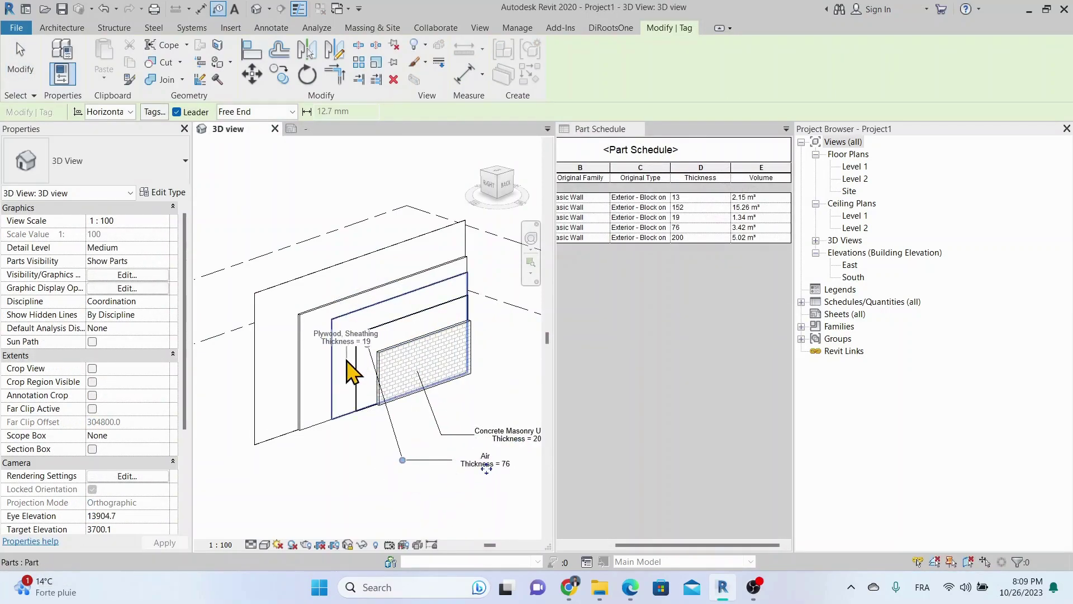
click(343, 358)
click(435, 510)
Tag the metal stud and gypsum wall board layers with leaders below the existing tags.
scroll(428, 500, down, 1)
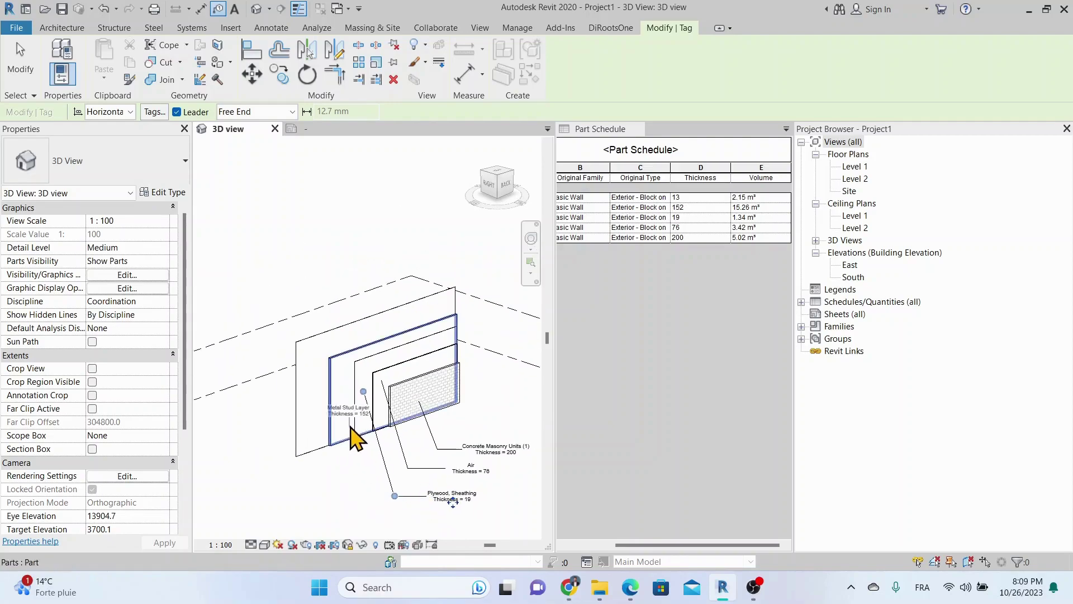
click(344, 415)
middle_drag(381, 494, 366, 390)
click(428, 430)
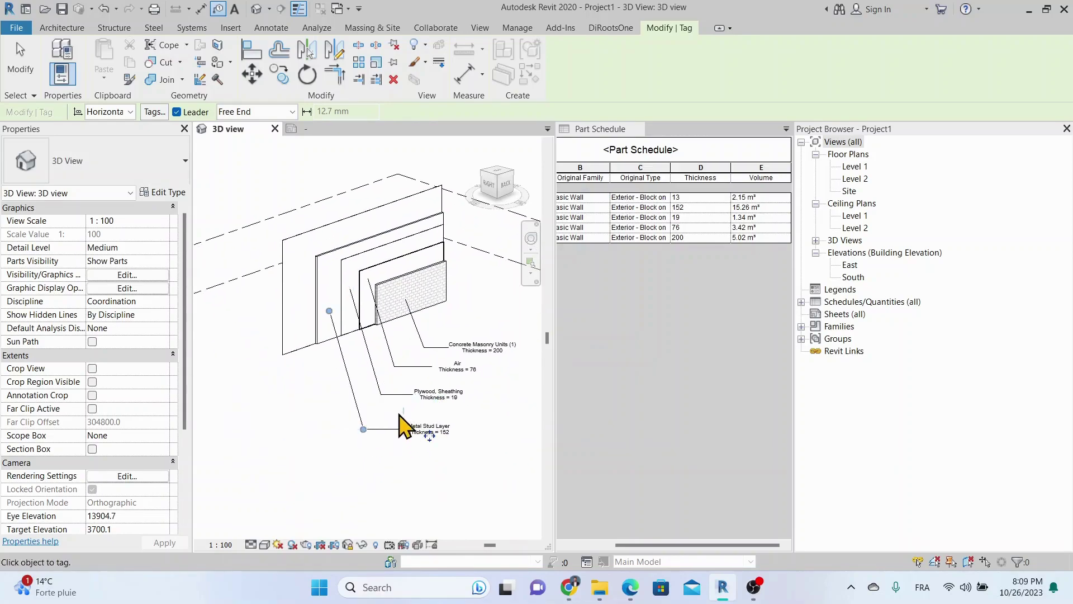
click(307, 367)
click(394, 474)
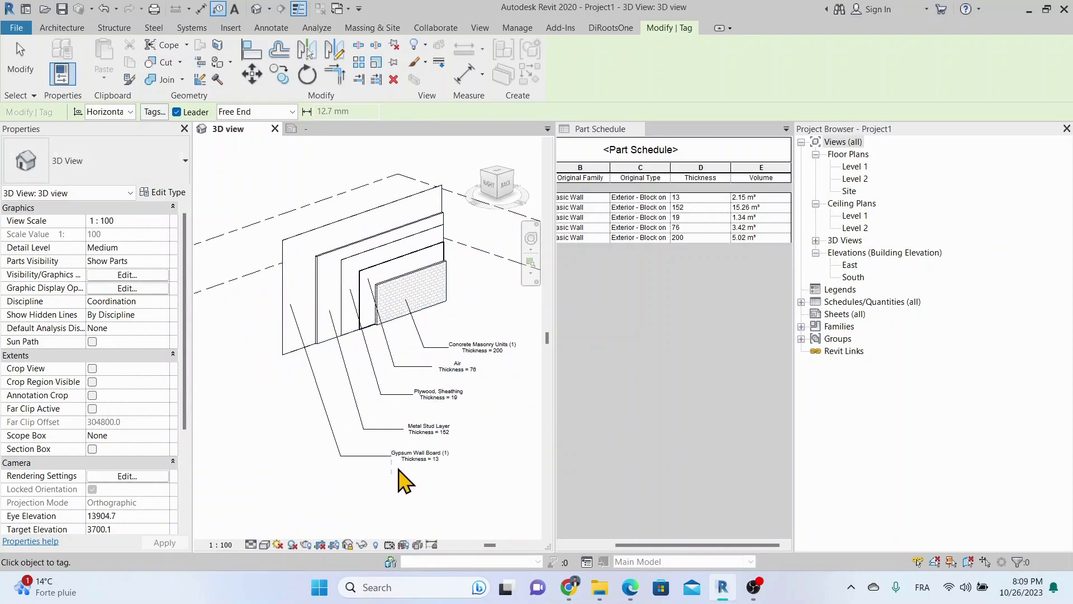
key(Escape)
scroll(481, 434, up, 2)
middle_drag(488, 430, 487, 444)
scroll(486, 443, down, 1)
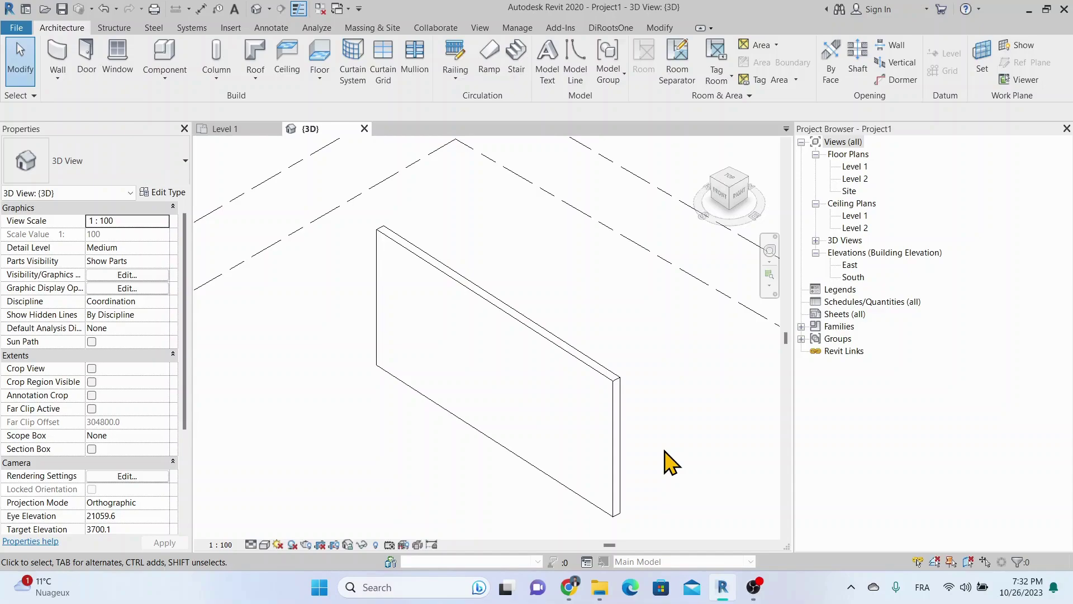
Create parts from the Exterior - Block on Mtl. Stud wall in the 3D view.
click(608, 373)
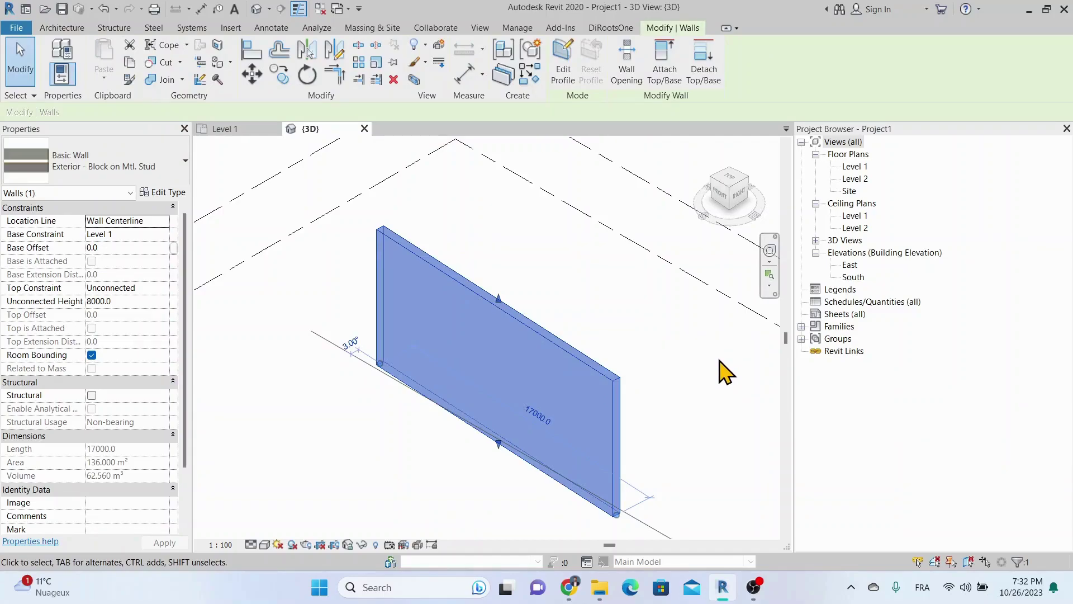
click(507, 78)
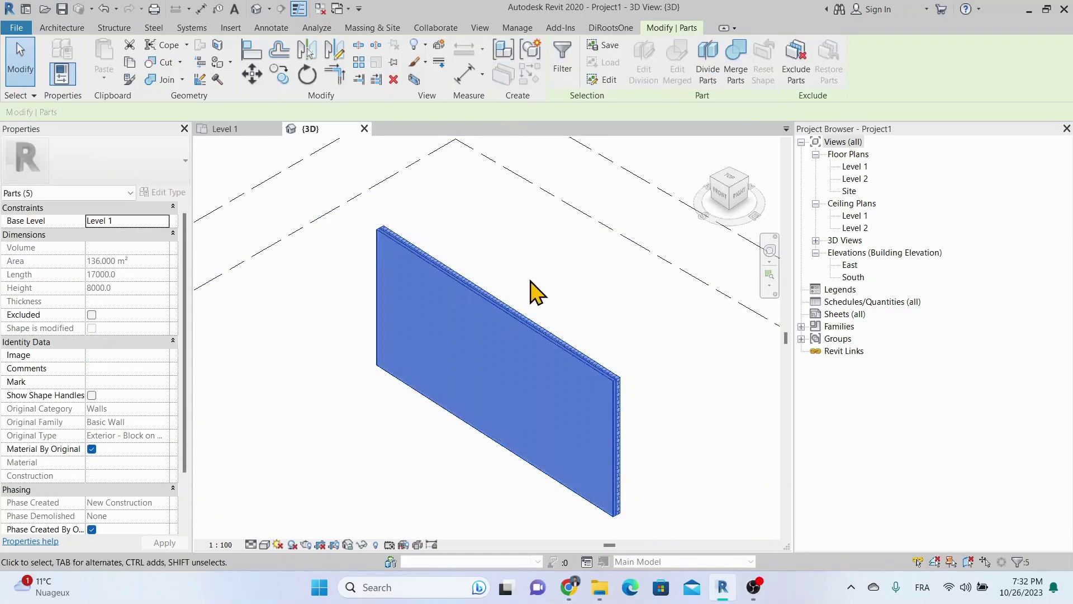
key(w)
key(a)
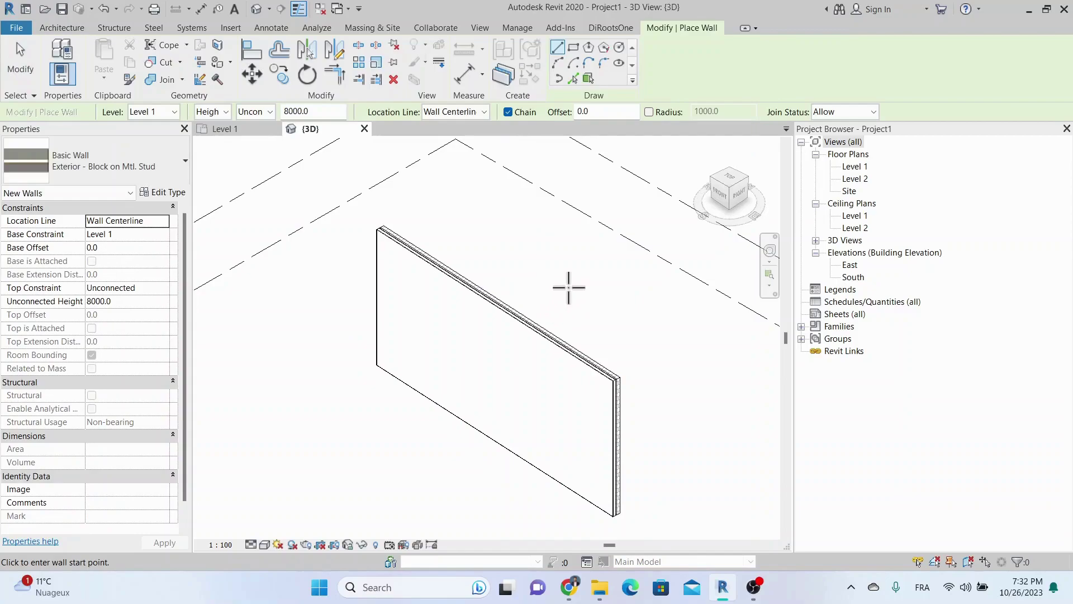
scroll(619, 400, up, 6)
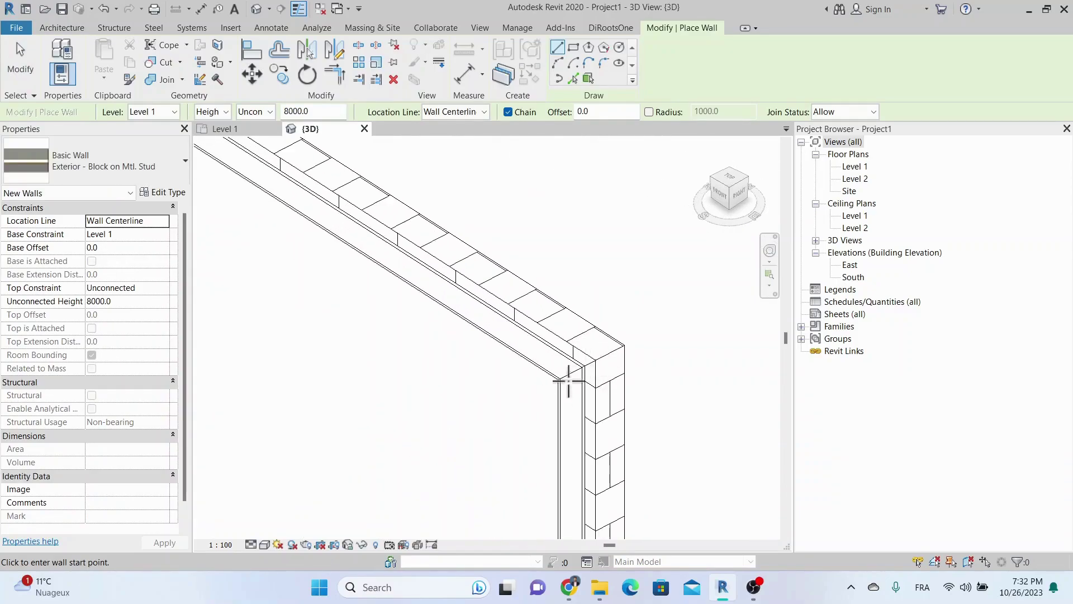
key(Escape)
key(Escape)
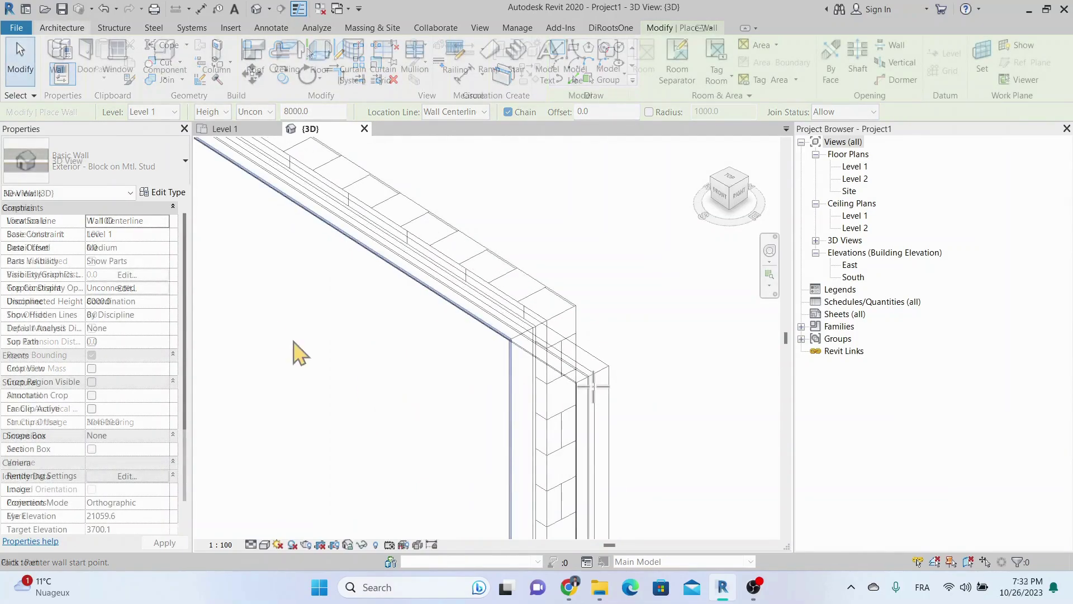
Switch the 3D view's parts visibility to Show Original and back to Show Parts, applying each change.
click(162, 261)
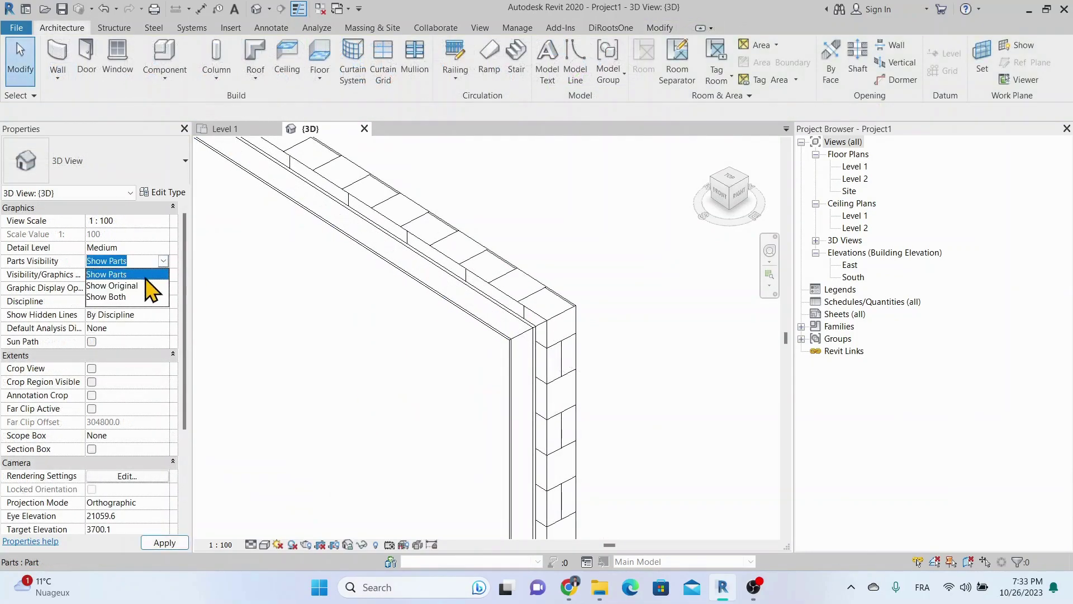
click(134, 286)
click(164, 543)
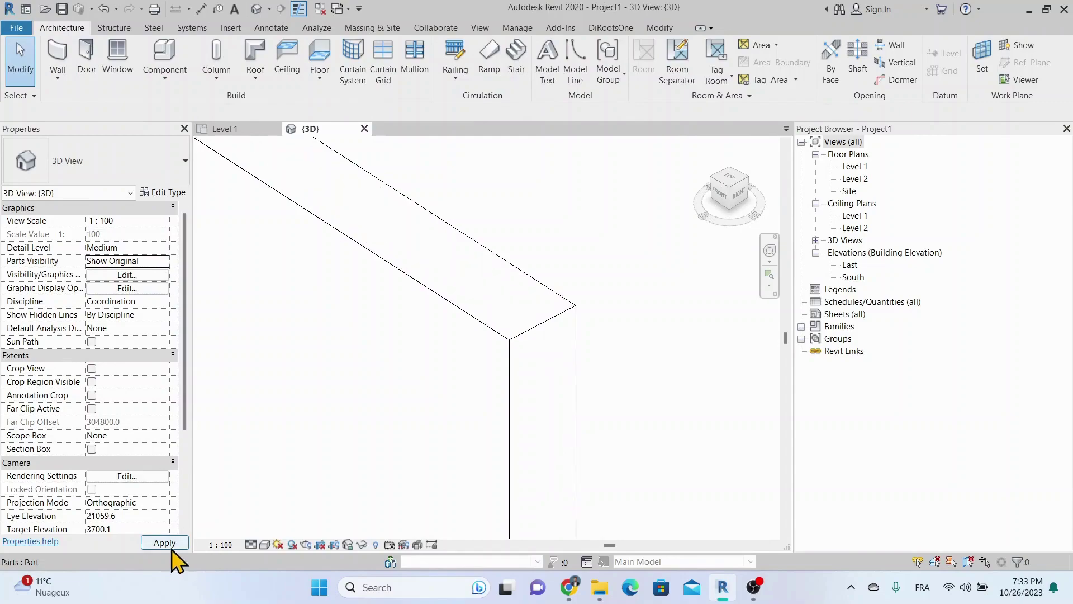
click(163, 261)
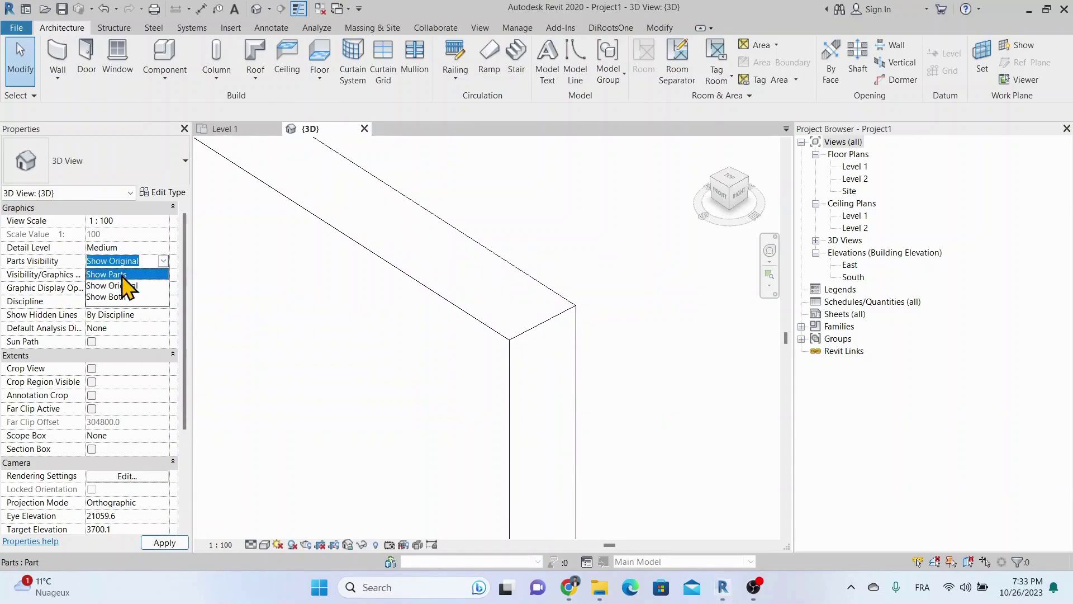
click(151, 274)
click(165, 543)
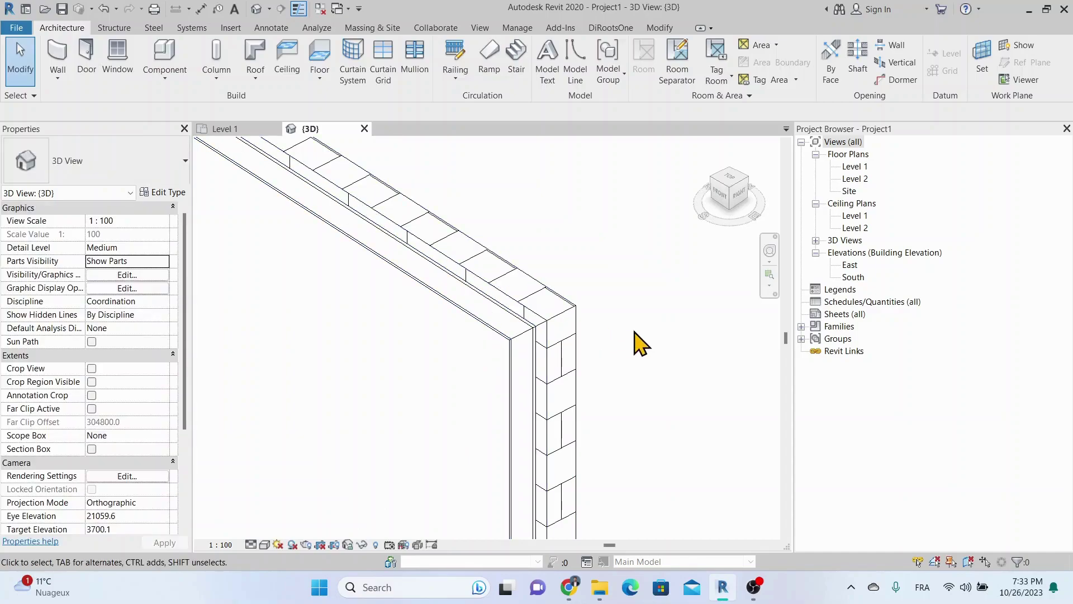
Select the wall's concrete masonry part and review its dimensions, material and phasing properties.
click(563, 326)
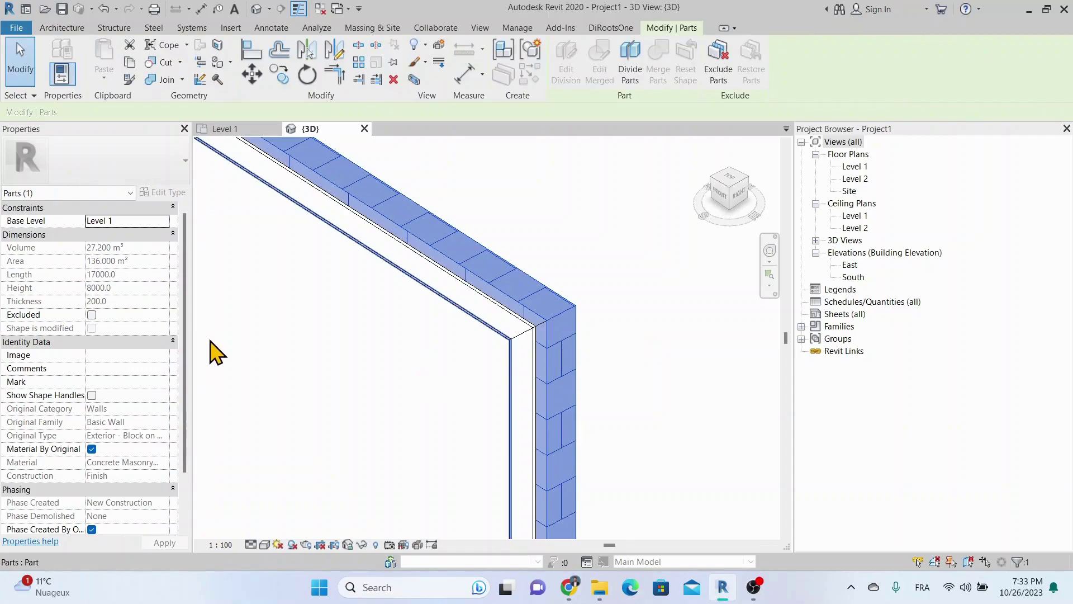
scroll(123, 350, down, 3)
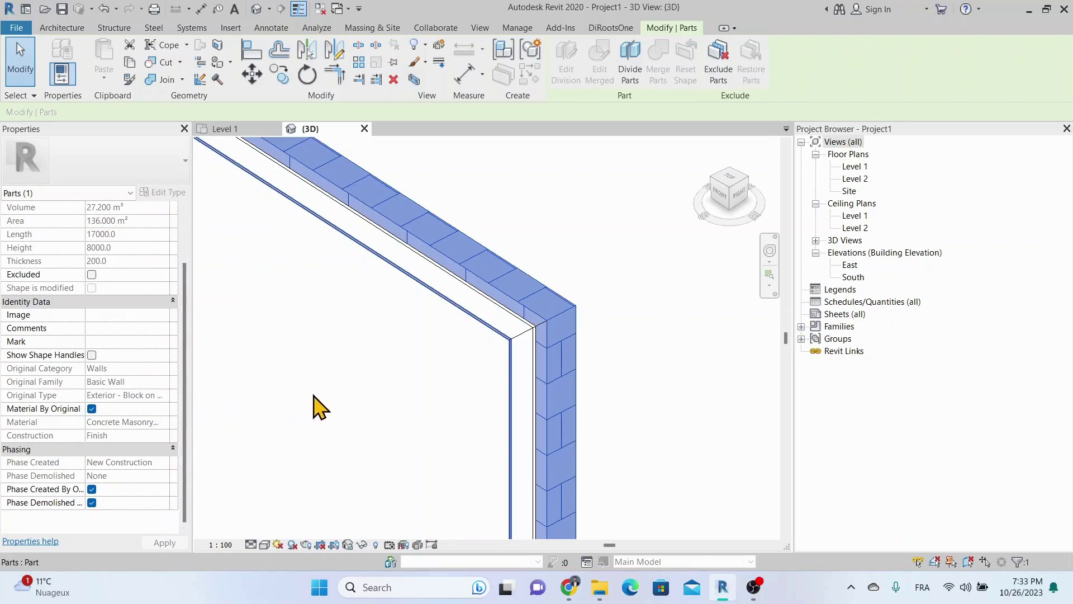
Open the South elevation from its marker on the Level 1 plan and set its parts visibility to Show Parts.
right_click(478, 372)
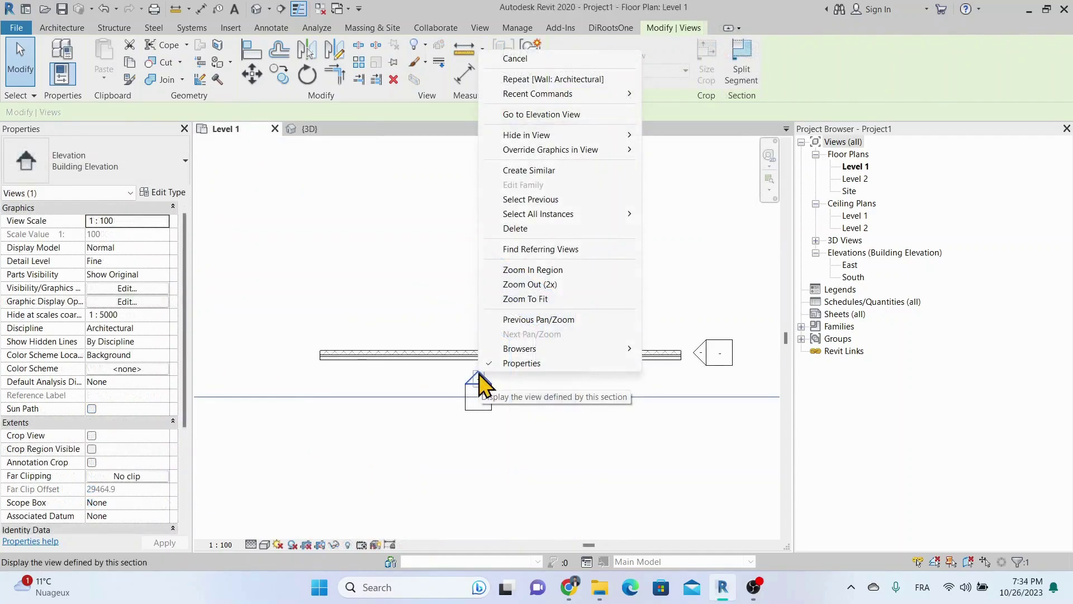
click(537, 115)
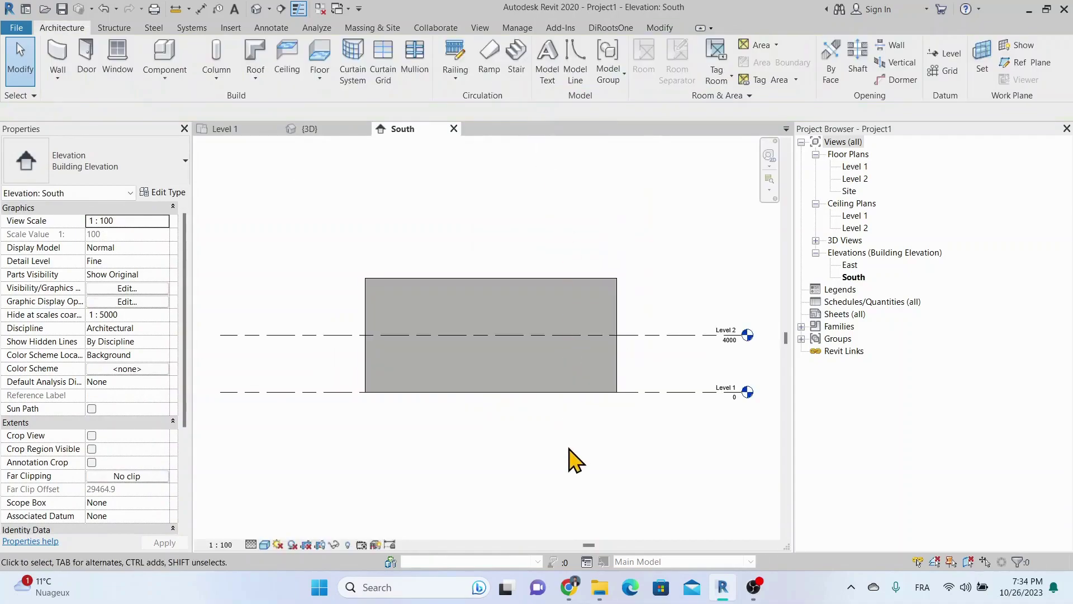
scroll(535, 304, up, 2)
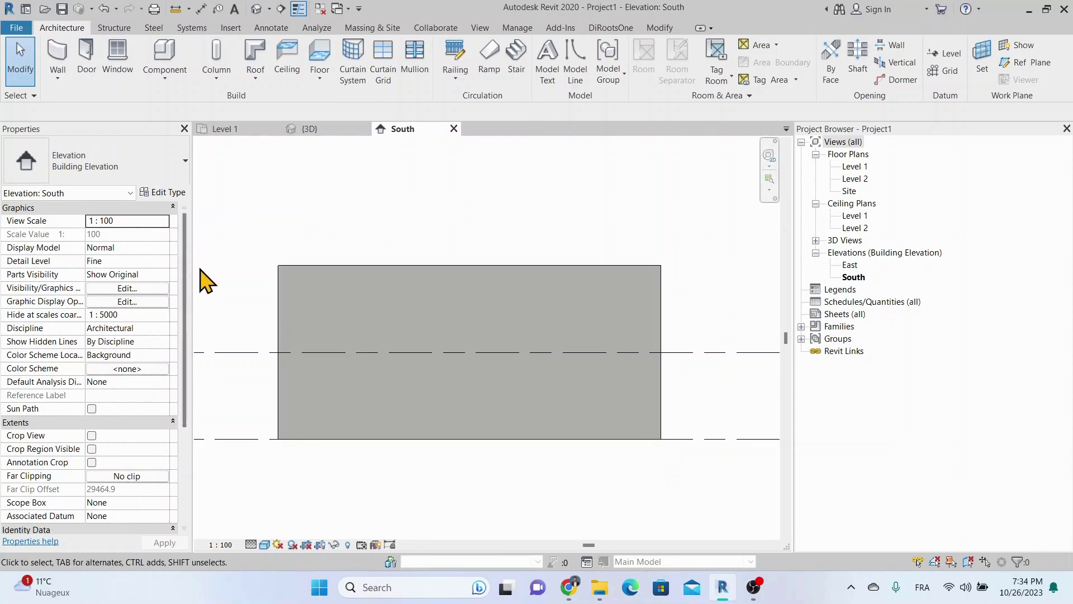
click(164, 274)
click(120, 288)
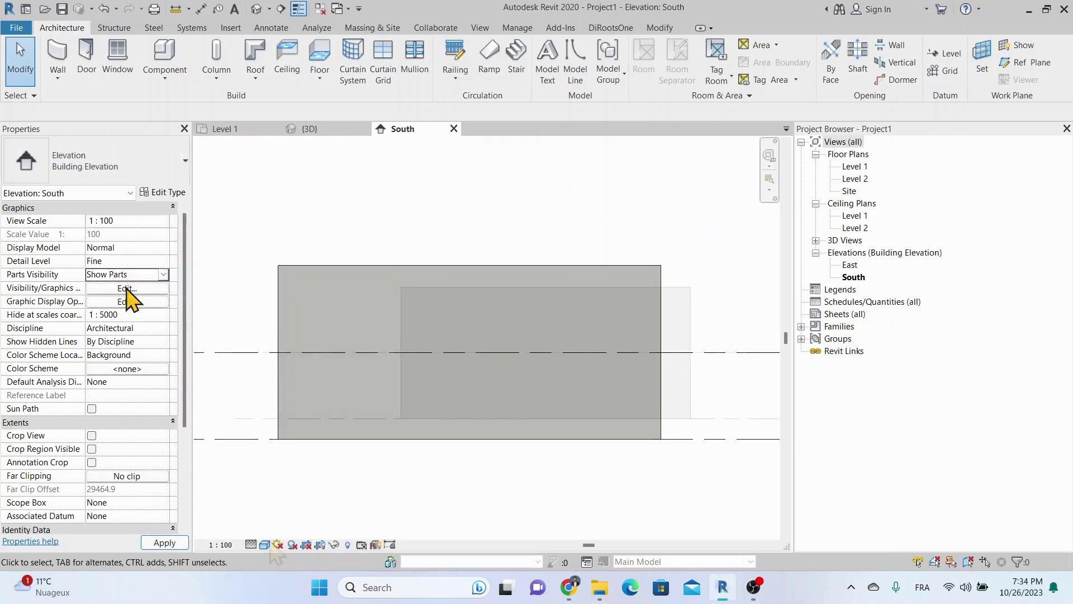
Start Divide Parts on the wall's gypsum board part, picking its face as the work plane.
scroll(698, 442, down, 2)
click(689, 416)
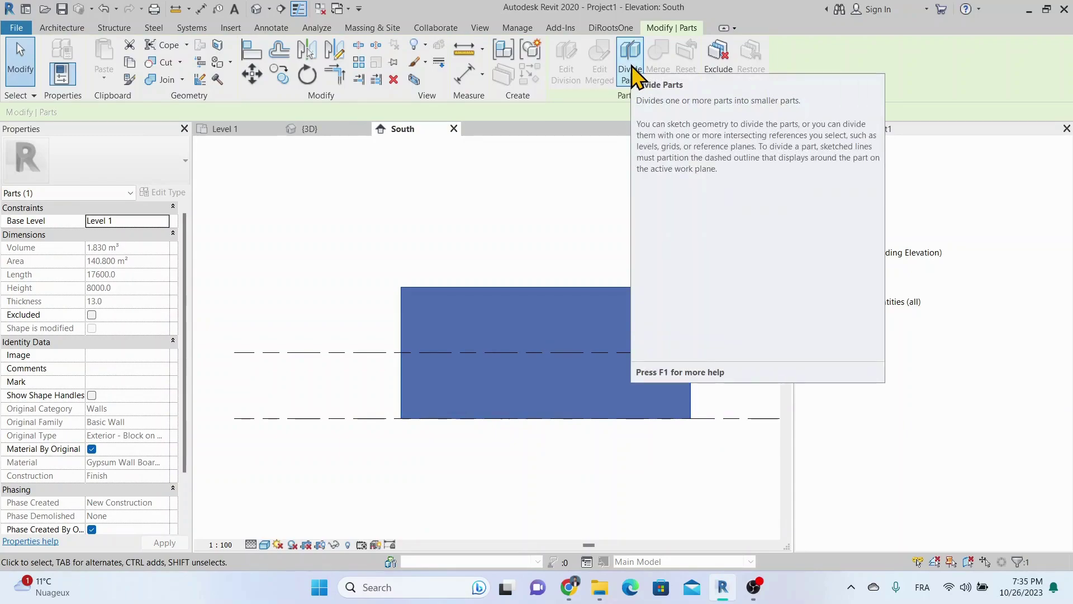
click(633, 77)
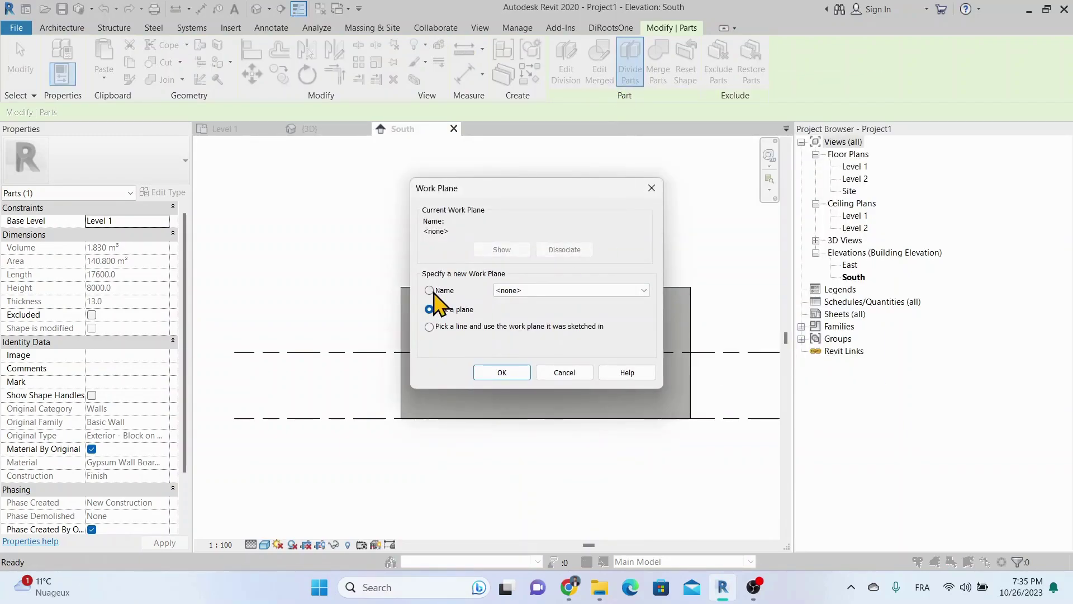
click(499, 371)
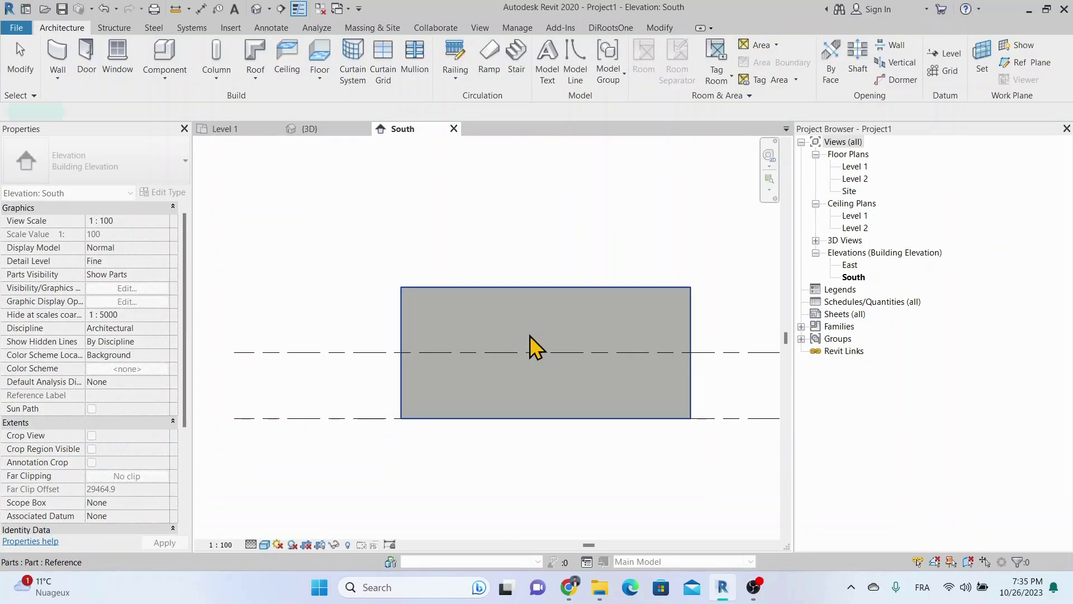
click(529, 345)
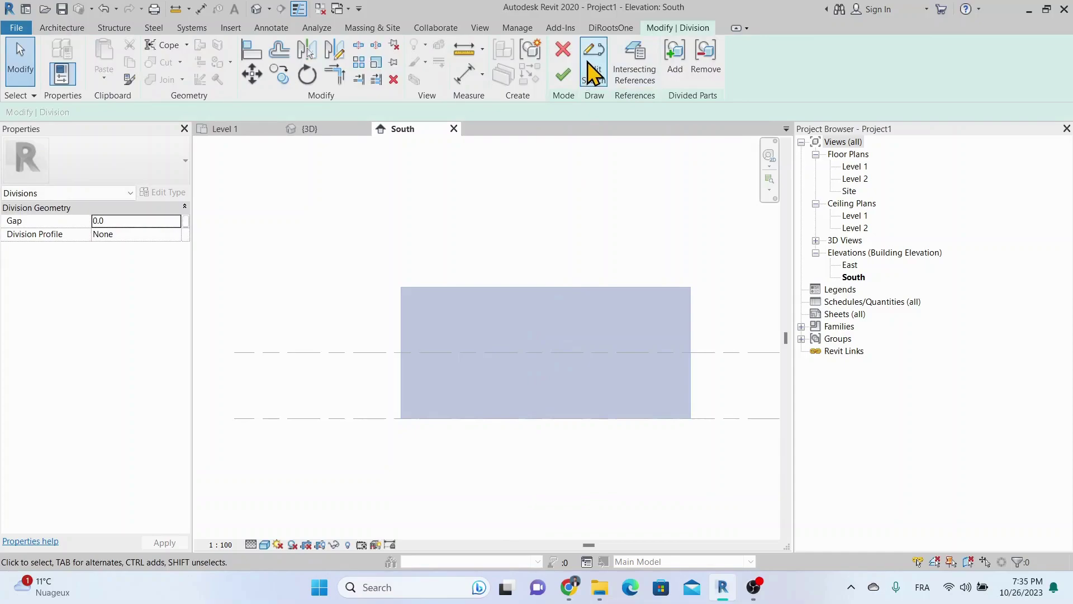
Sketch three horizontal division lines across the gypsum board part: along its base, about 2460 mm up, and about 2900 mm above that.
click(590, 63)
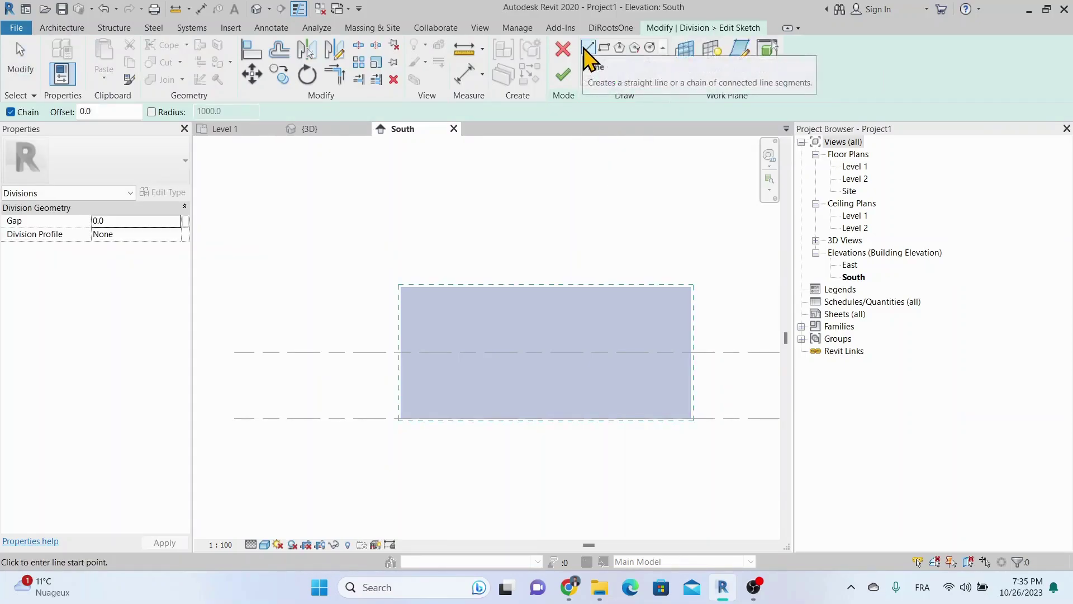
click(366, 378)
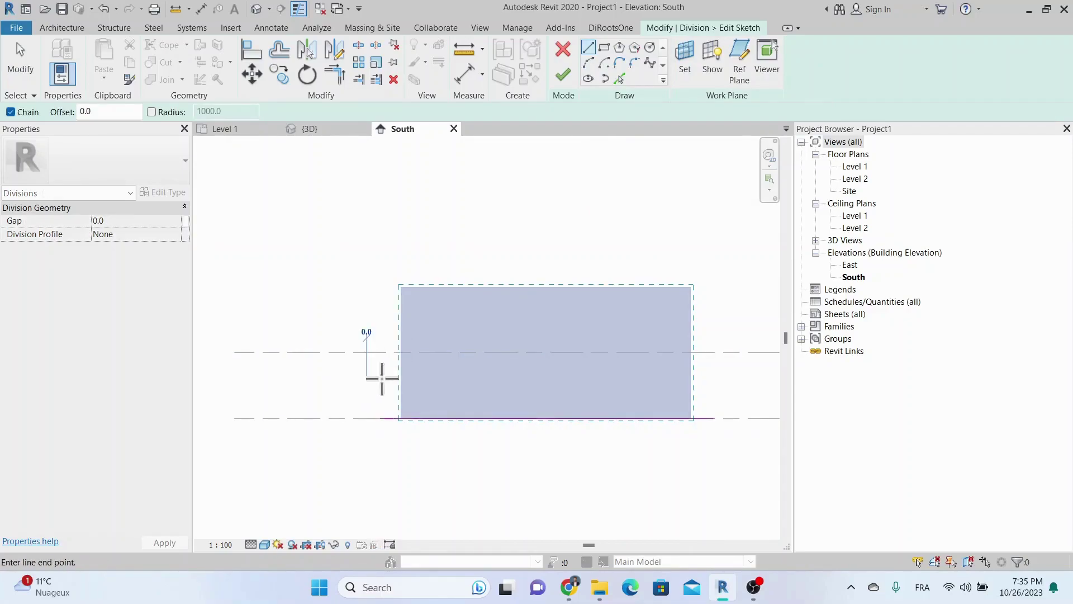
click(711, 376)
key(Escape)
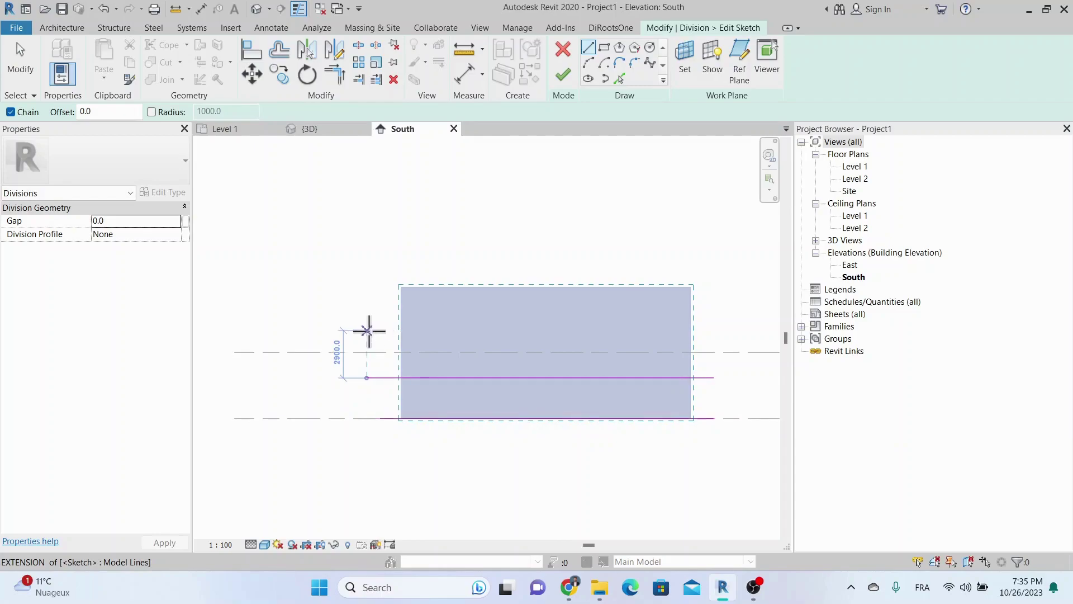
click(367, 330)
click(711, 330)
key(Escape)
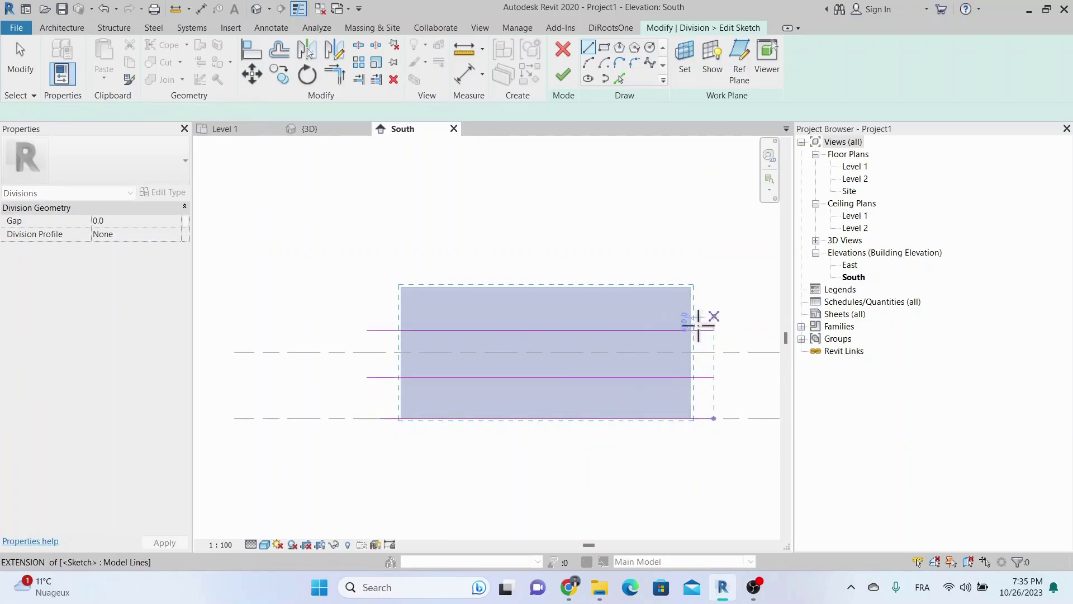
Sketch four vertical division lines through the full height of the gypsum board part, spaced across its length.
click(639, 233)
key(Escape)
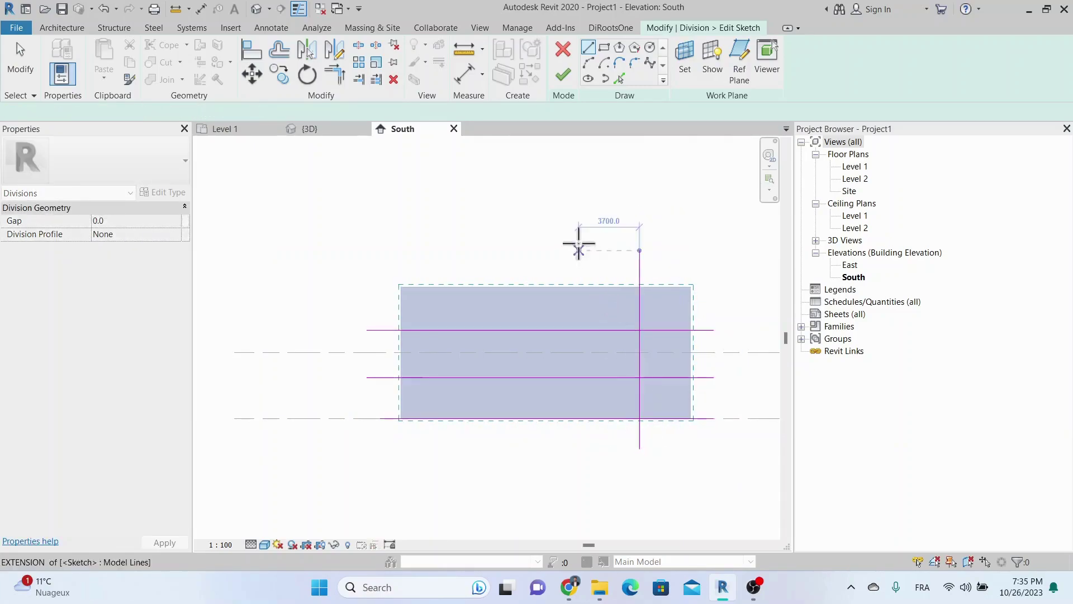
click(559, 233)
key(Escape)
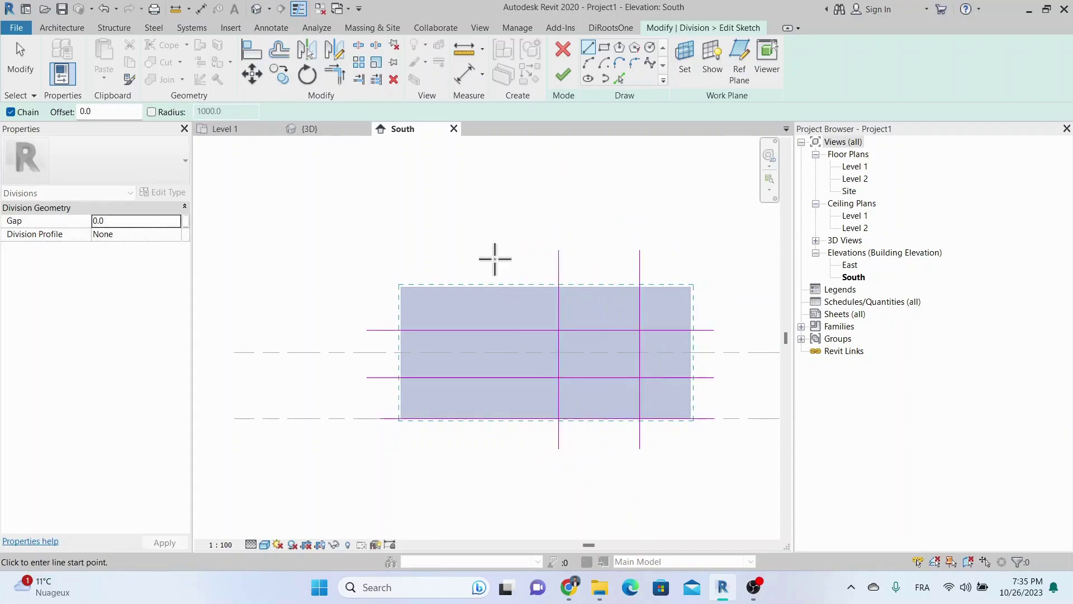
click(495, 258)
click(495, 449)
key(Escape)
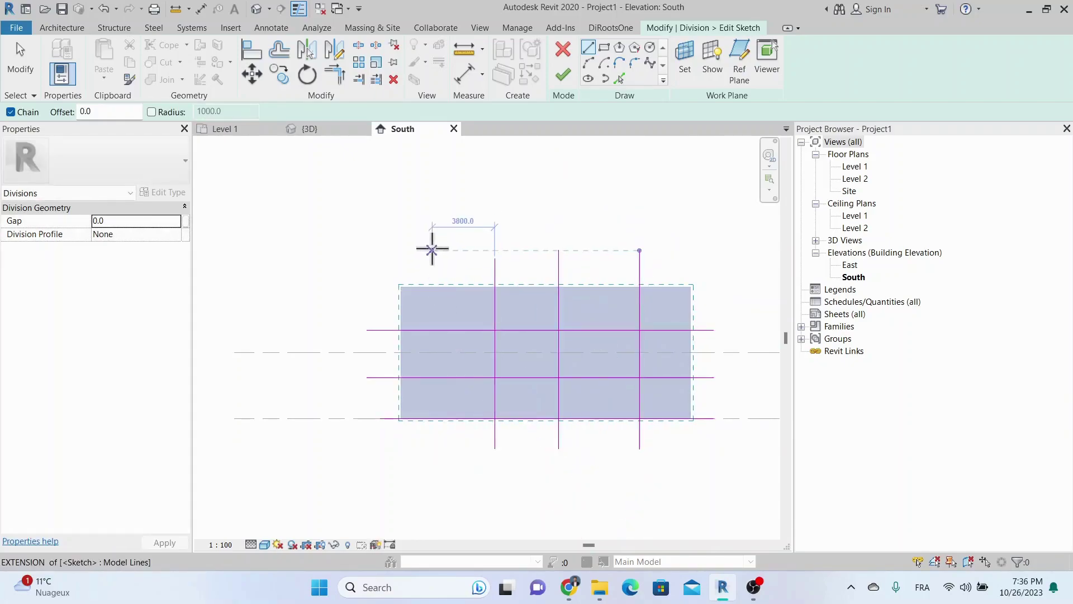
click(433, 251)
click(434, 449)
key(Escape)
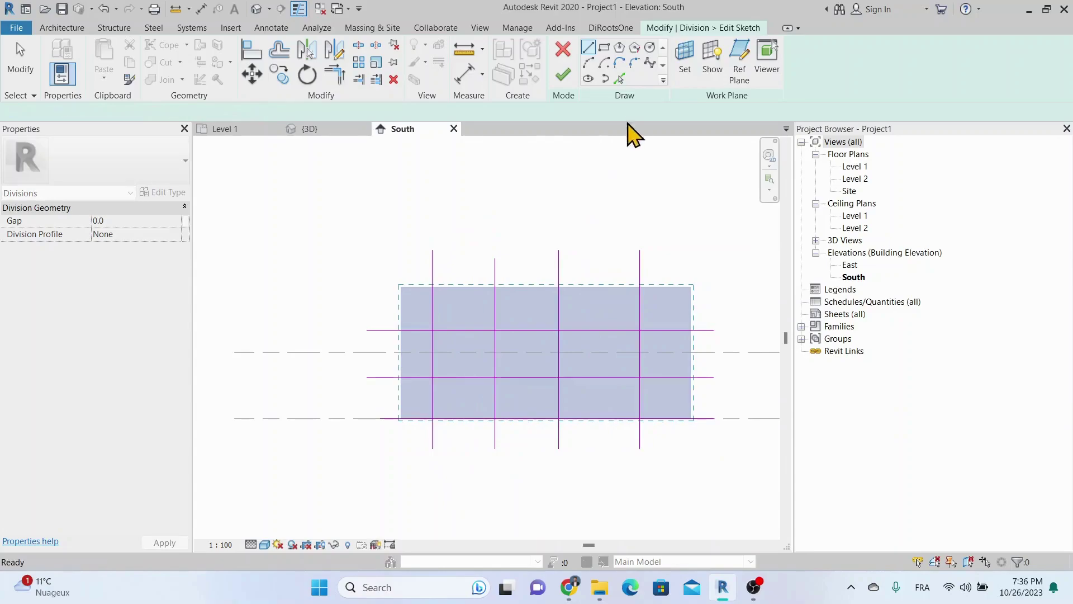
Finish the grid sketch and the division, and select the divided part at the wall's upper right corner.
click(563, 75)
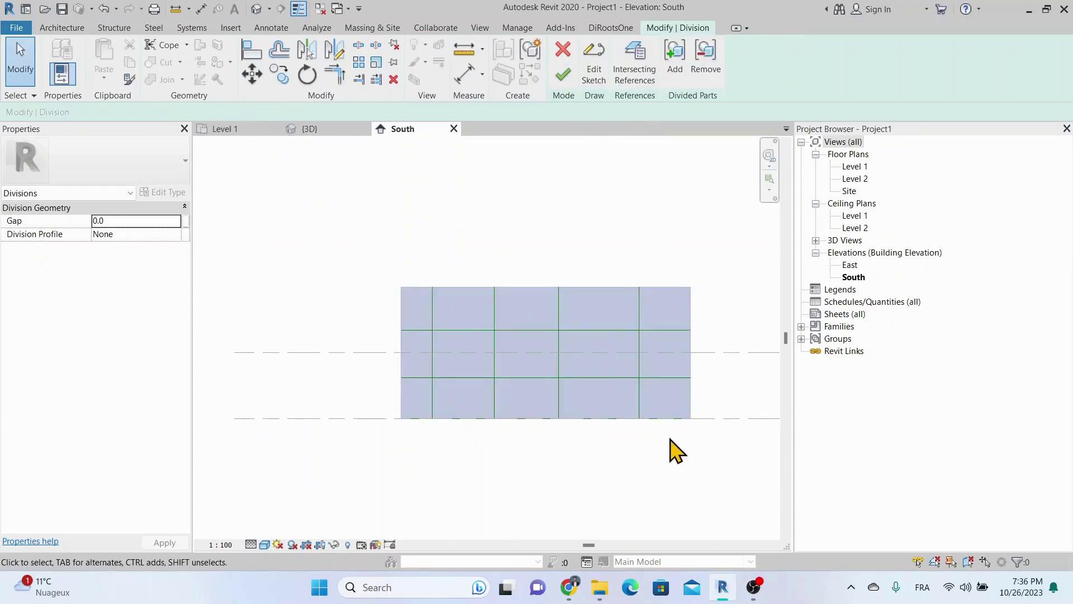
click(563, 75)
click(660, 321)
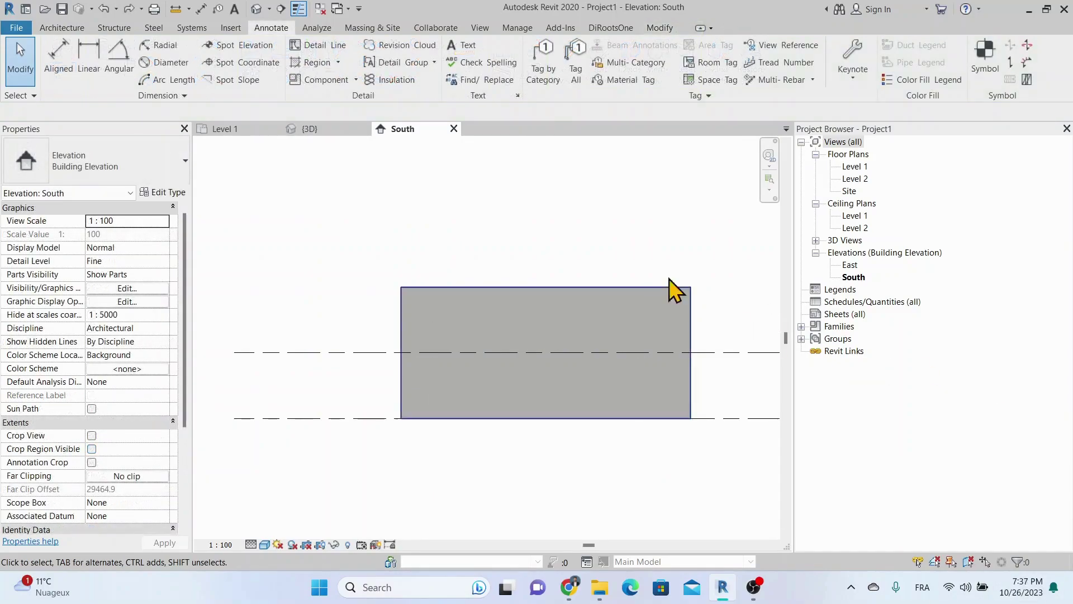
Divide the undivided gypsum board part at the Level 2 intersecting reference and select the resulting lower and upper parts.
click(562, 293)
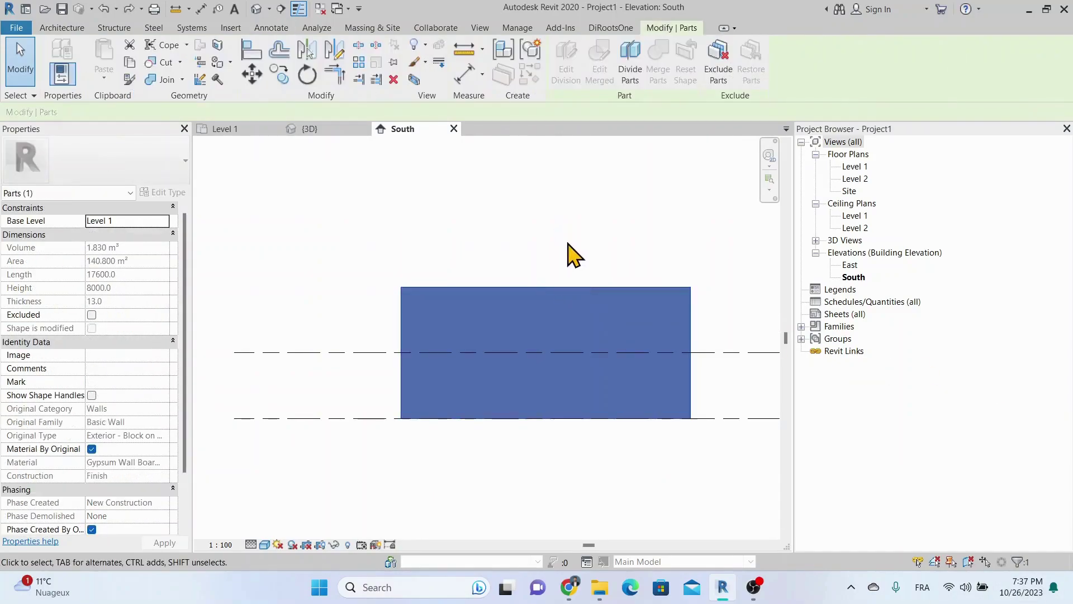
click(630, 65)
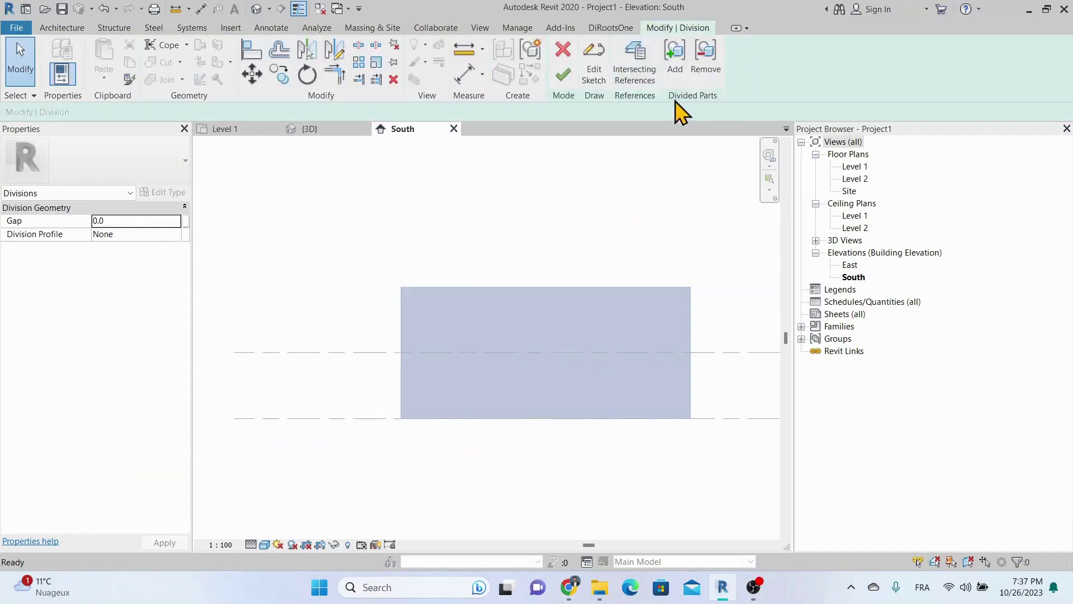
click(642, 75)
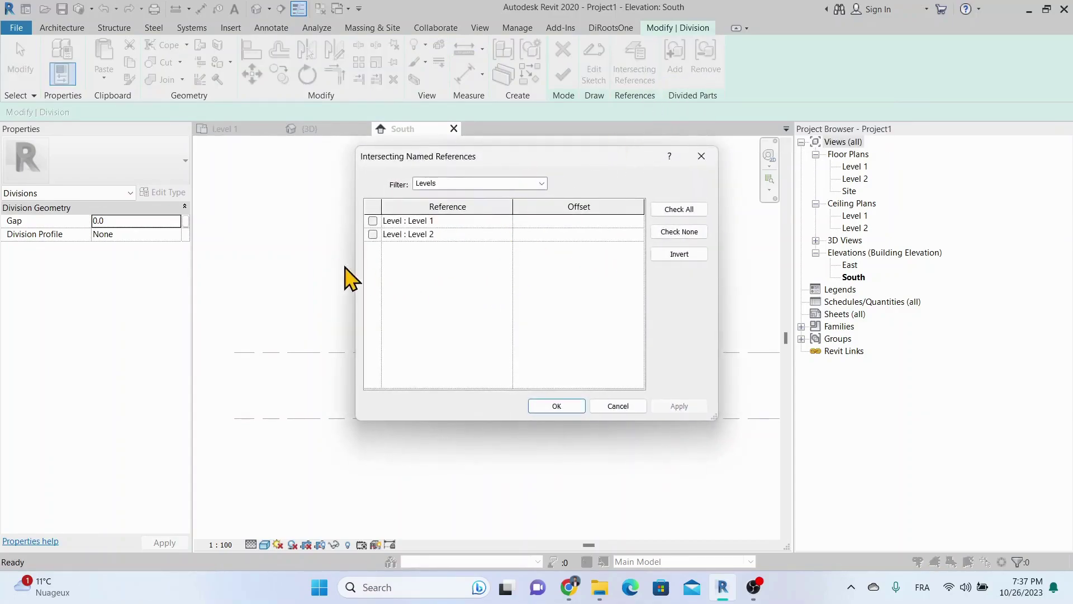
click(540, 183)
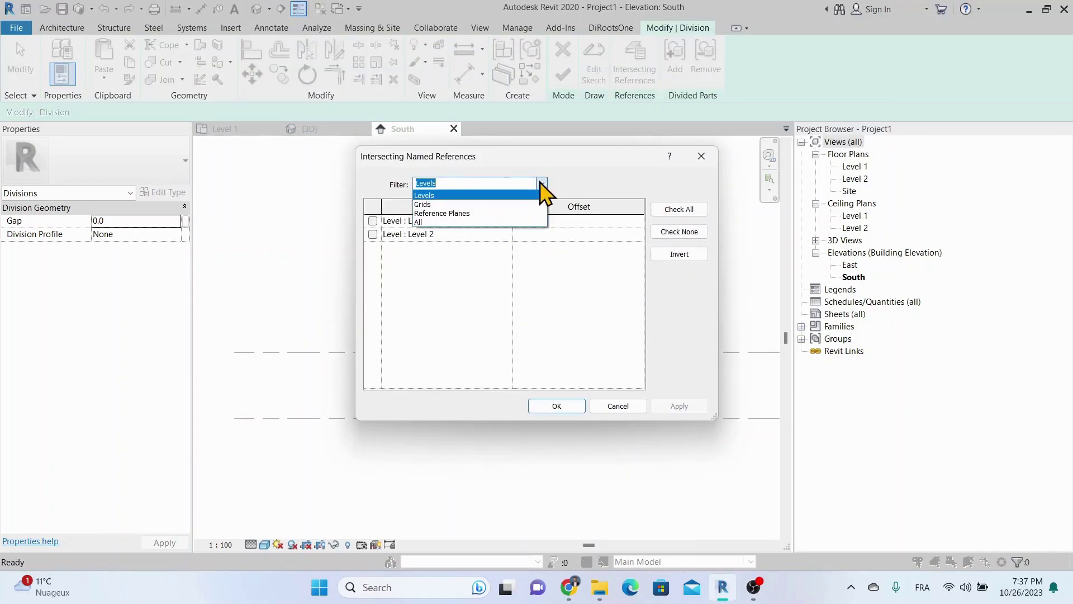
click(543, 183)
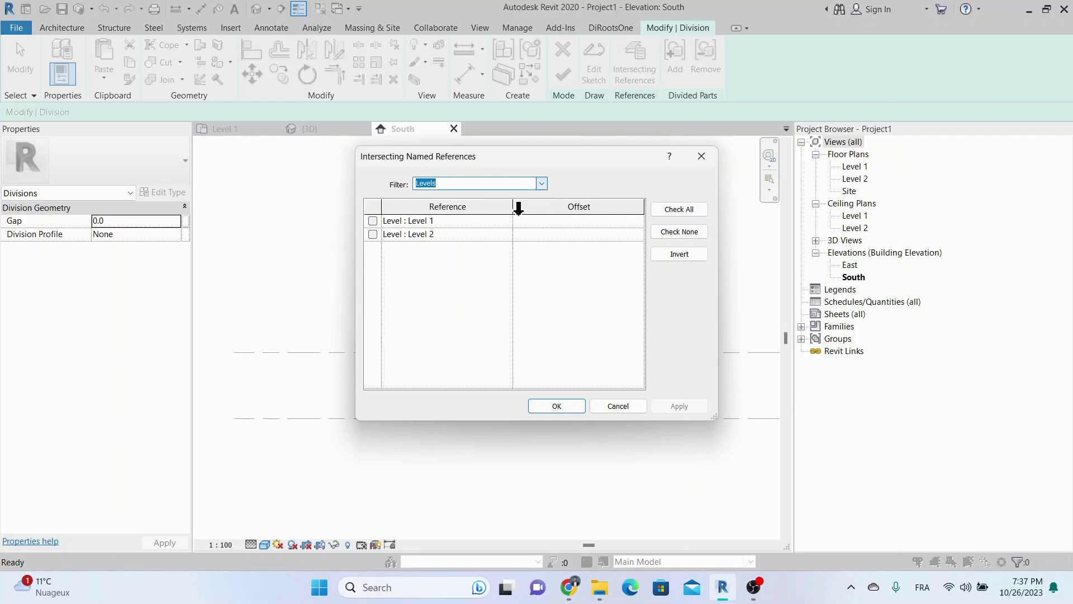
click(557, 406)
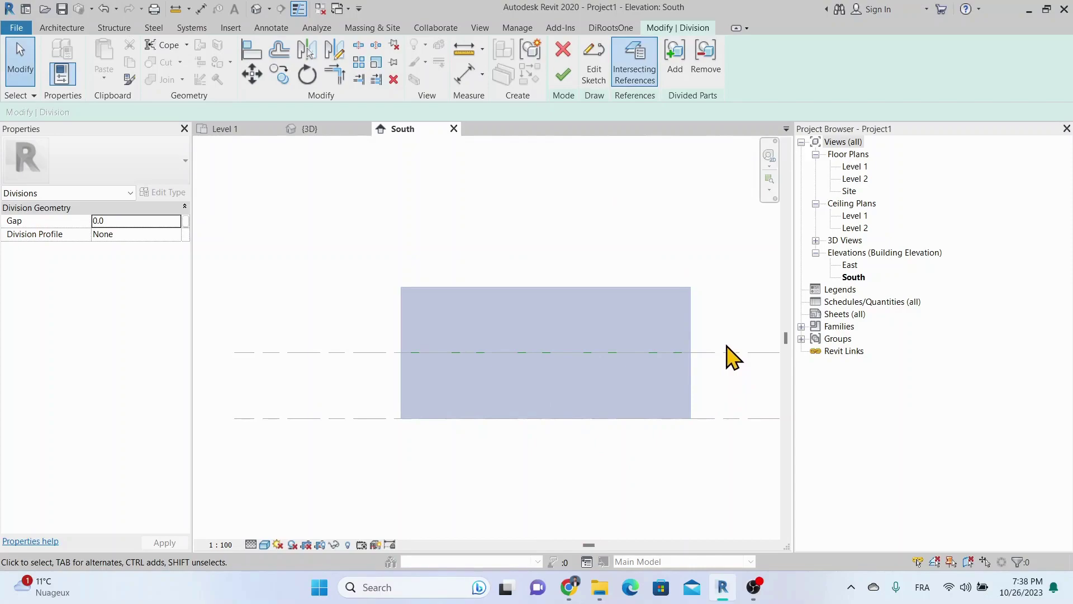
click(563, 74)
click(566, 370)
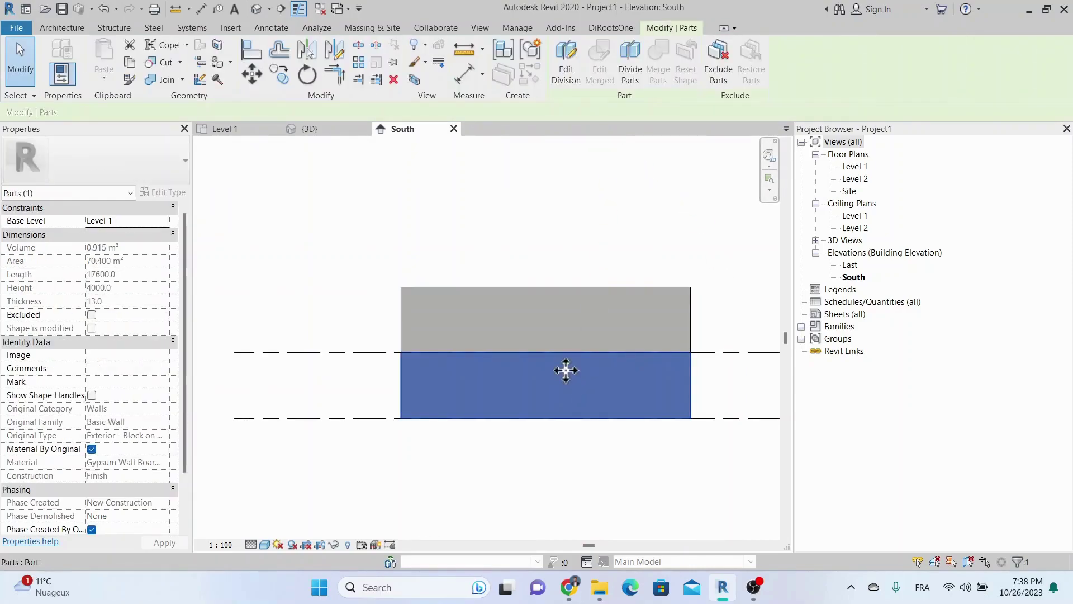
click(575, 313)
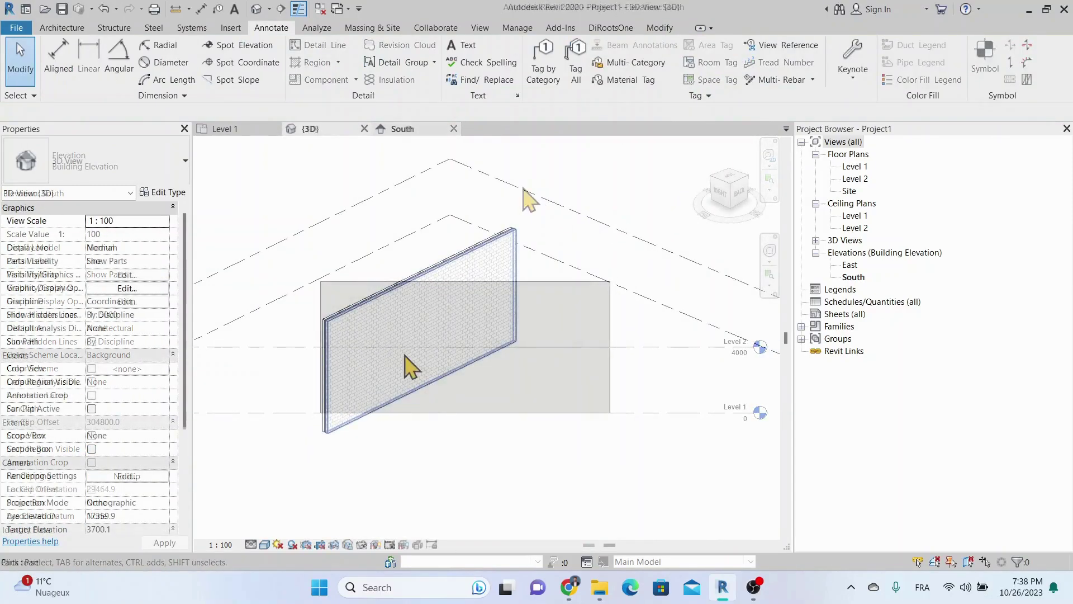
Show the concrete masonry part's shape handles in the 3D view, shorten it to about 7650 mm long and lower its top.
click(412, 368)
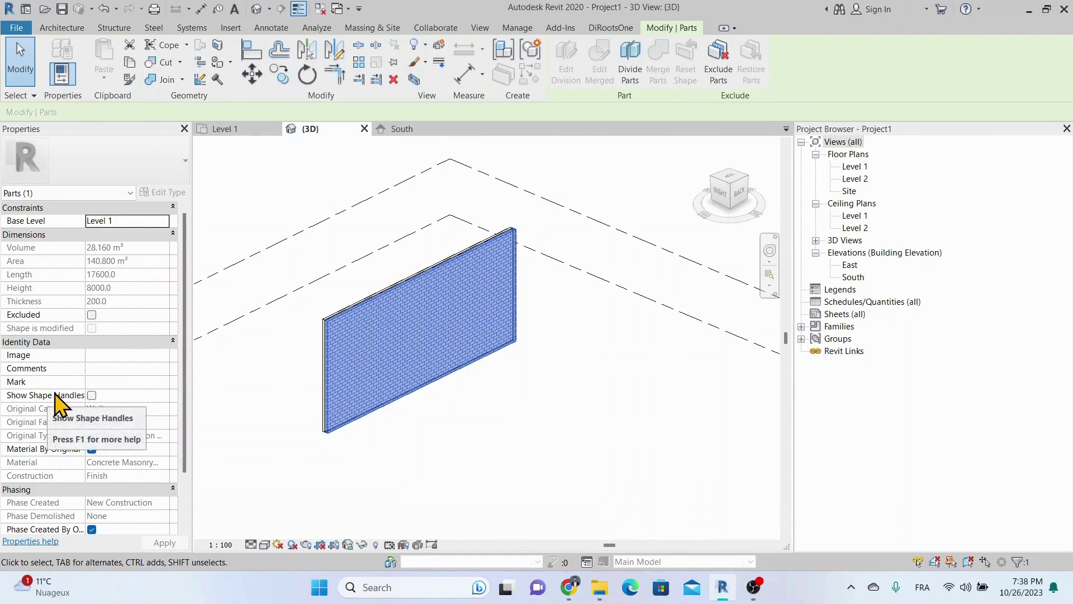
click(92, 395)
scroll(420, 366, up, 2)
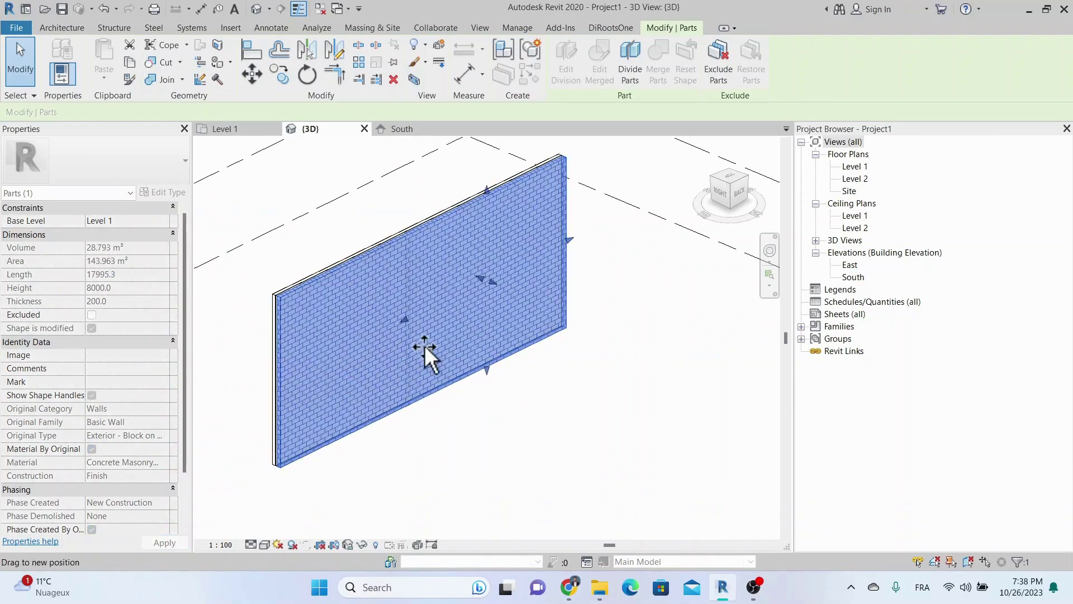
drag(424, 345, 438, 338)
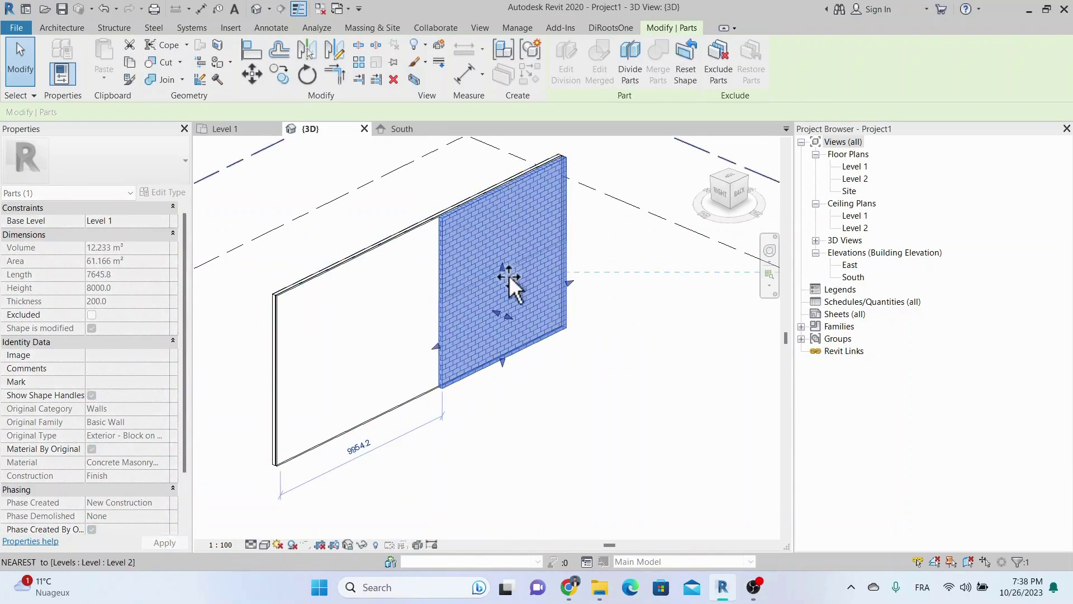
click(509, 439)
Show the air layer part's shape handles, then shorten its length and lower its top so it extends slightly beyond the masonry.
click(280, 367)
click(91, 395)
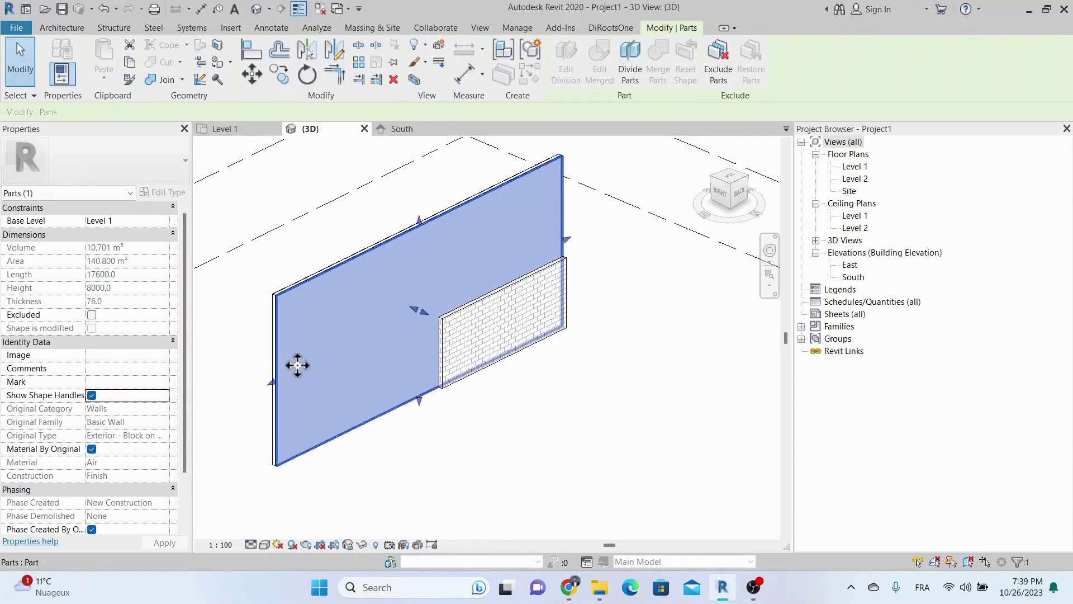
drag(297, 365, 431, 353)
drag(491, 196, 492, 256)
Show the plywood sheathing part's shape handles, then shorten its length and lower its top to sit just beyond the air layer.
click(344, 289)
click(92, 395)
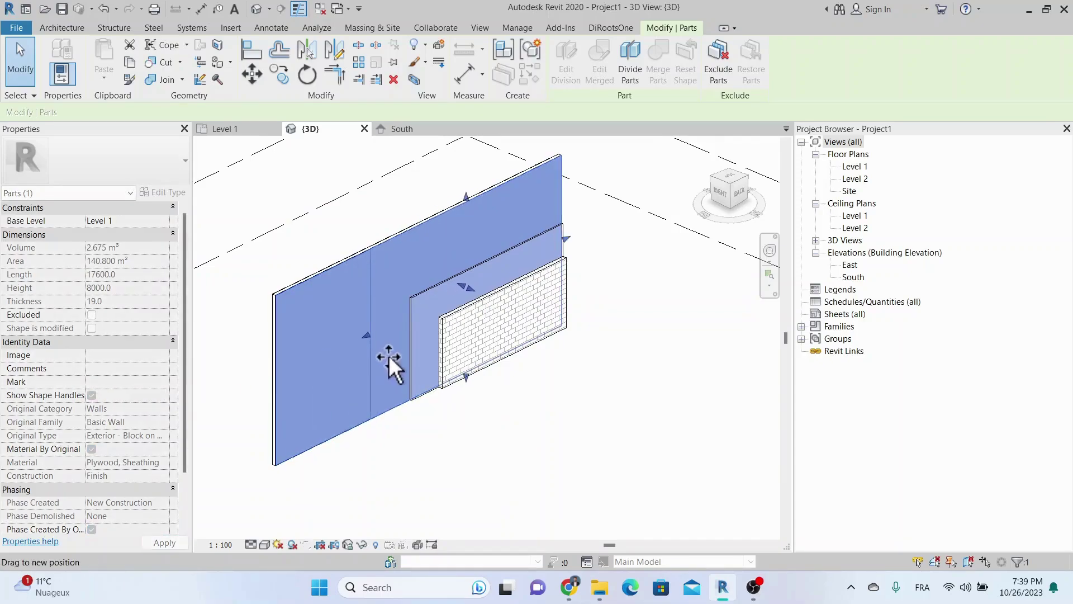
drag(390, 358, 394, 356)
drag(467, 197, 471, 234)
Show the metal stud layer part's shape handles, shorten it to about 13980 mm long and lower its top.
click(329, 374)
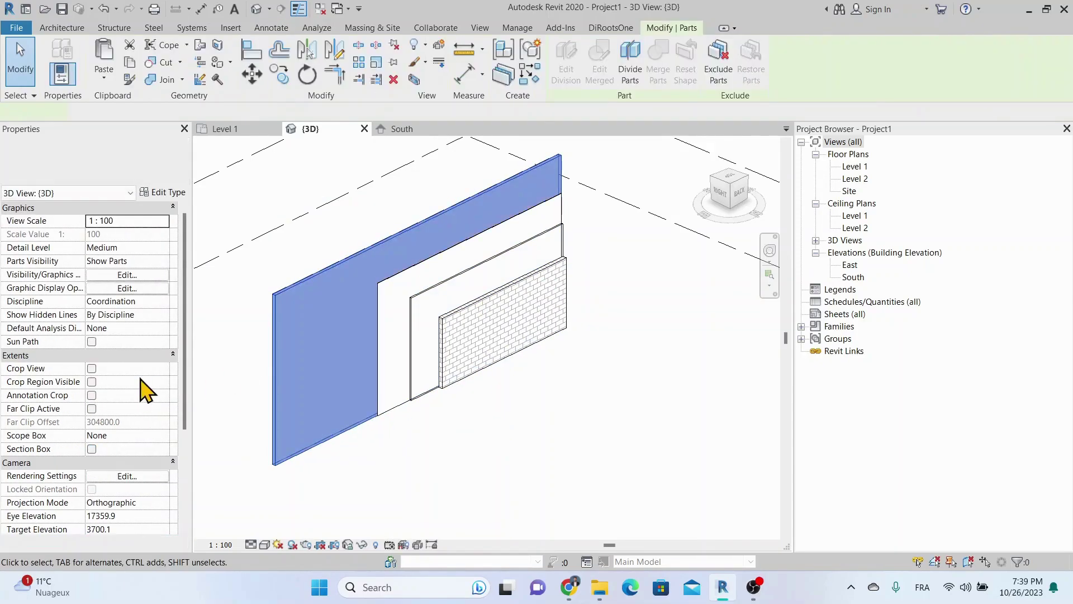
click(92, 395)
drag(273, 384, 333, 355)
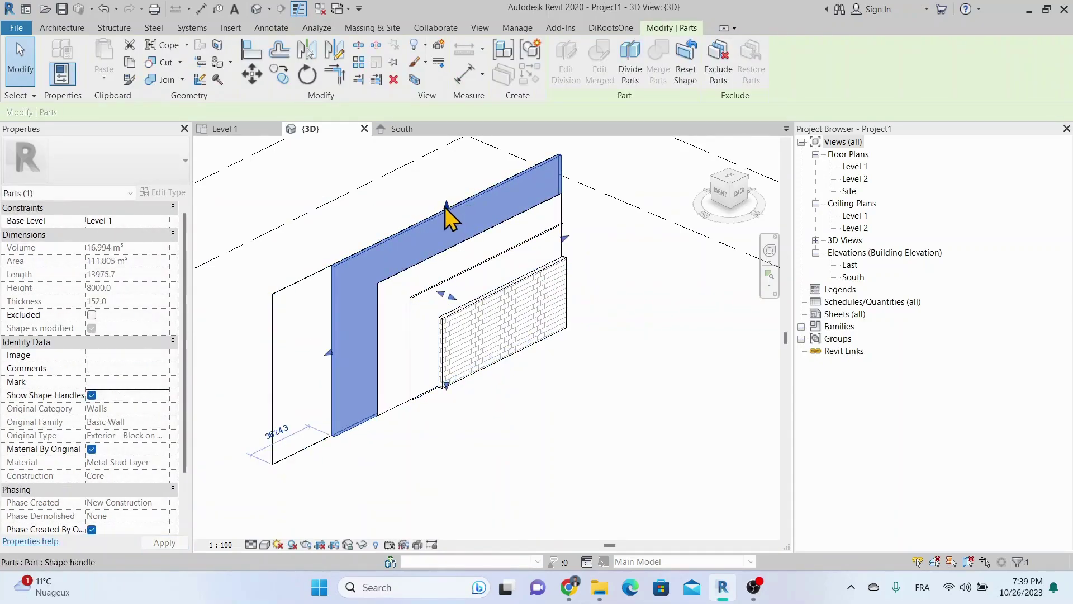
drag(446, 207, 448, 226)
click(486, 441)
shift+middle_drag(587, 474, 559, 473)
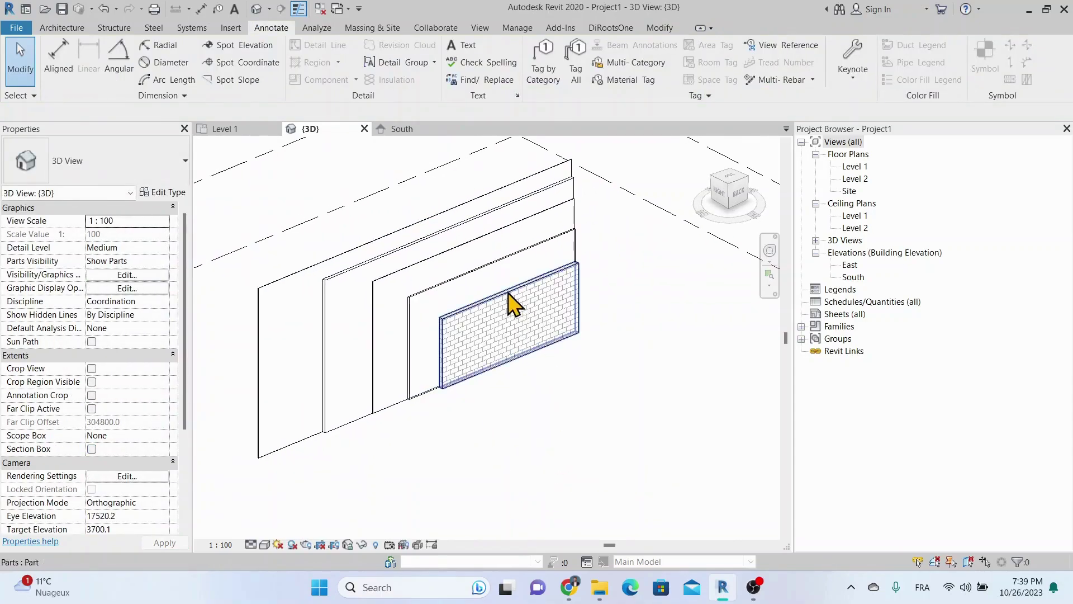
click(268, 335)
click(426, 490)
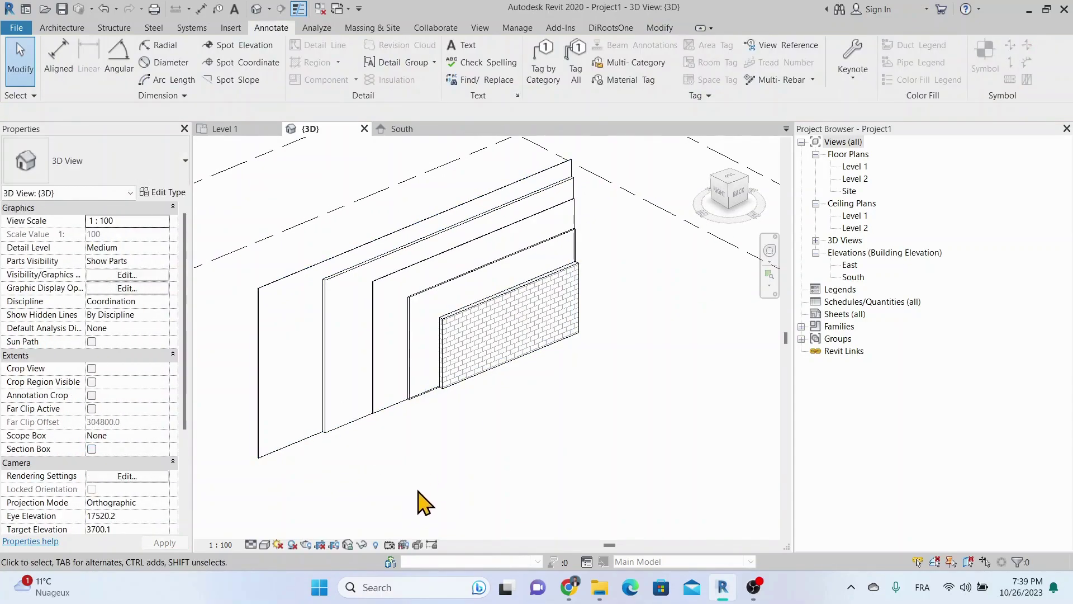
shift+middle_drag(500, 434, 540, 470)
Create a new schedule for the Parts category from Schedules/Quantities.
click(850, 303)
right_click(850, 303)
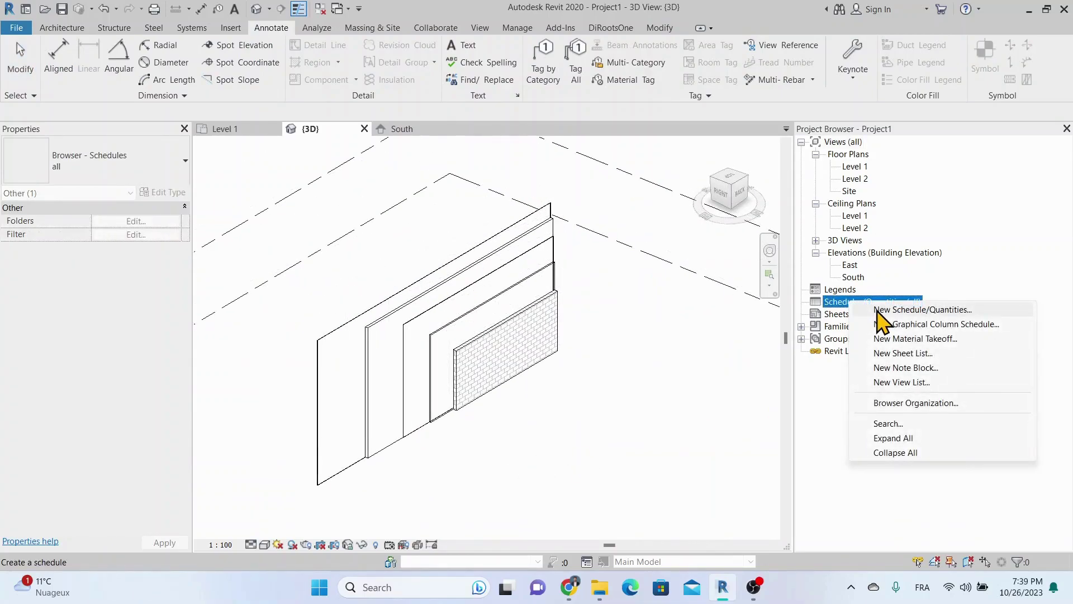
click(922, 310)
click(434, 287)
click(513, 390)
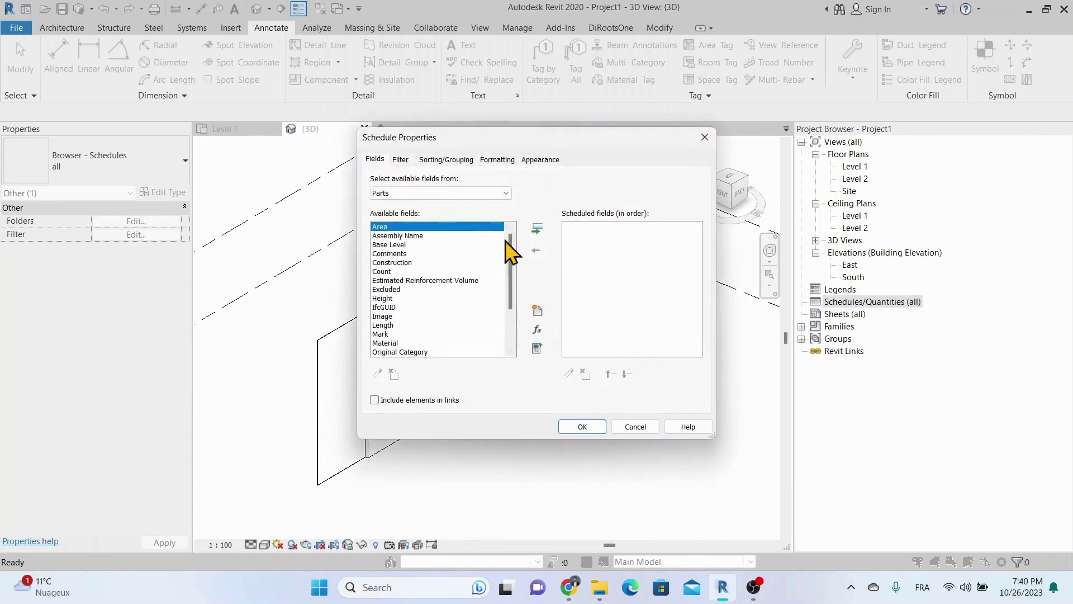
Add Original Category, Original Family, Original Type, Thickness and Volume to the part schedule in that order and generate it.
click(396, 240)
scroll(396, 257, down, 5)
click(398, 352)
click(538, 231)
click(398, 307)
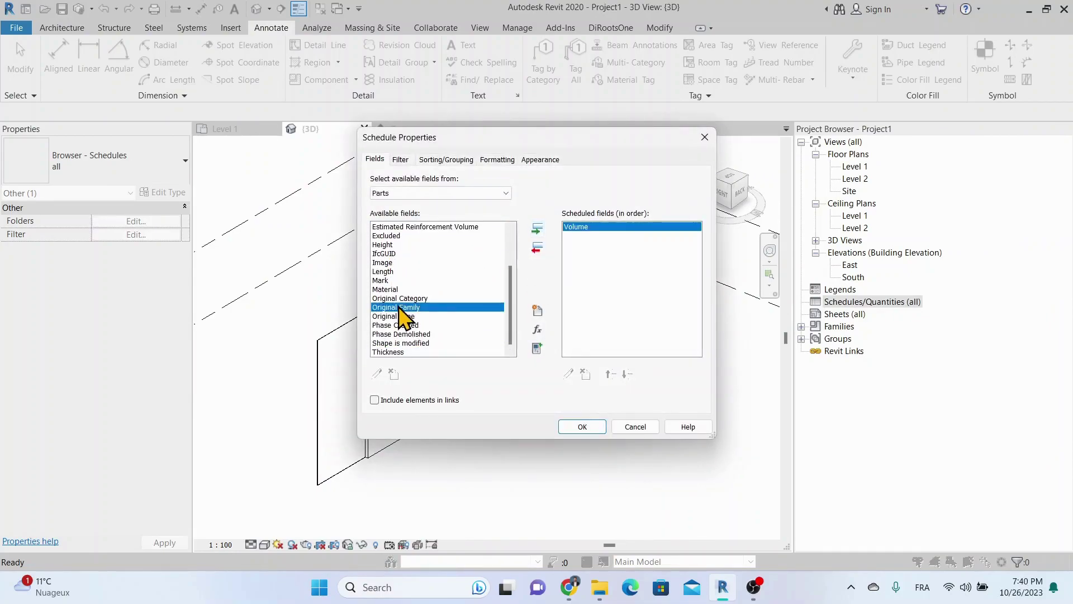
click(407, 298)
ctrl+click(411, 309)
ctrl+click(413, 316)
click(538, 228)
click(612, 375)
click(576, 254)
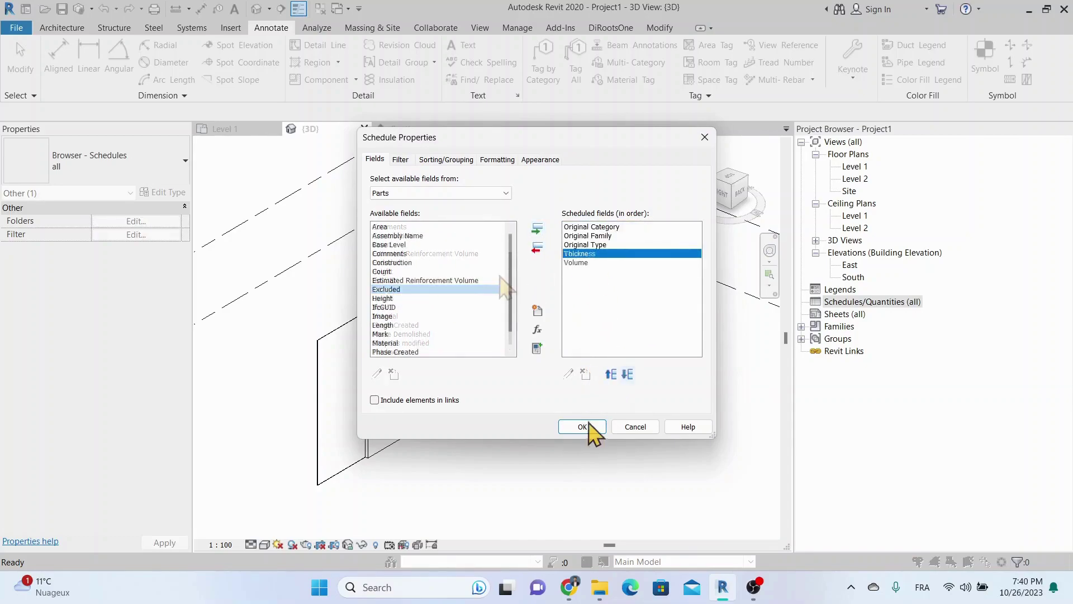
click(588, 426)
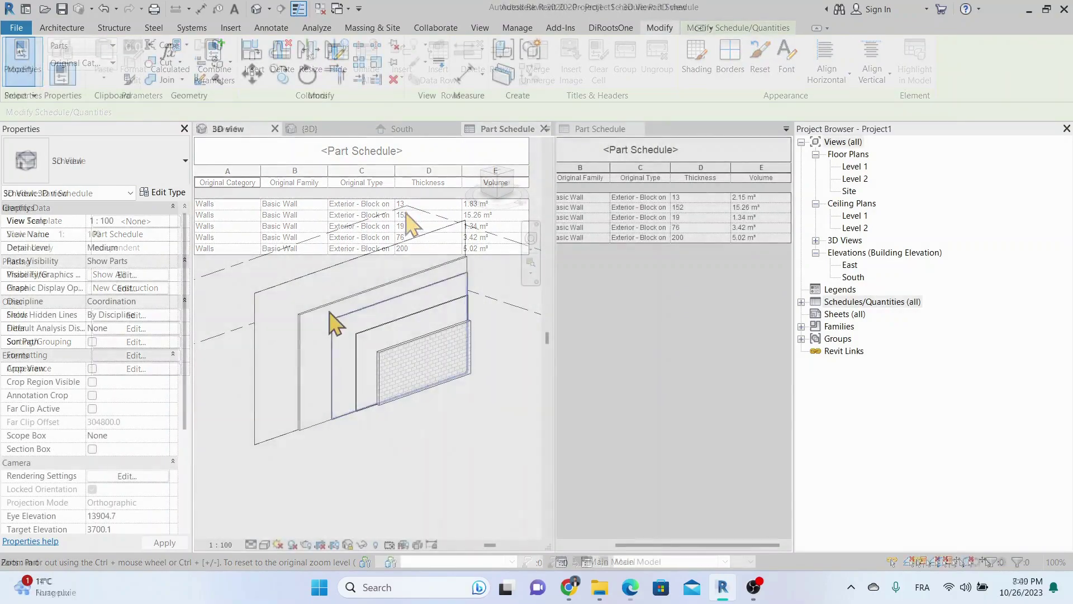
Tag the concrete masonry and air layer parts by category in the 3D view, placing the leader tags below the wall.
click(272, 29)
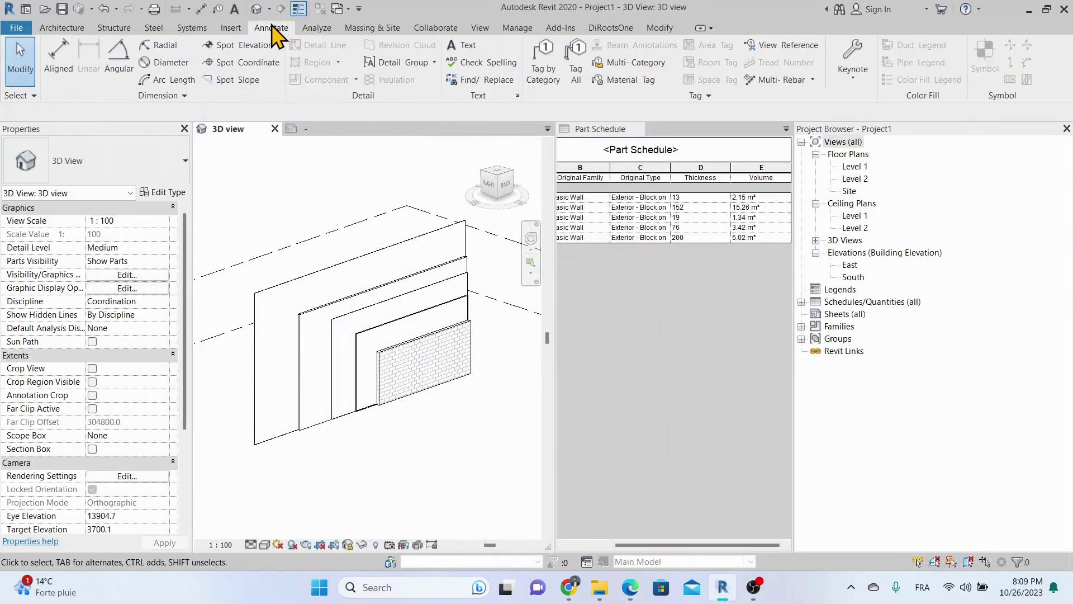
click(545, 58)
click(417, 371)
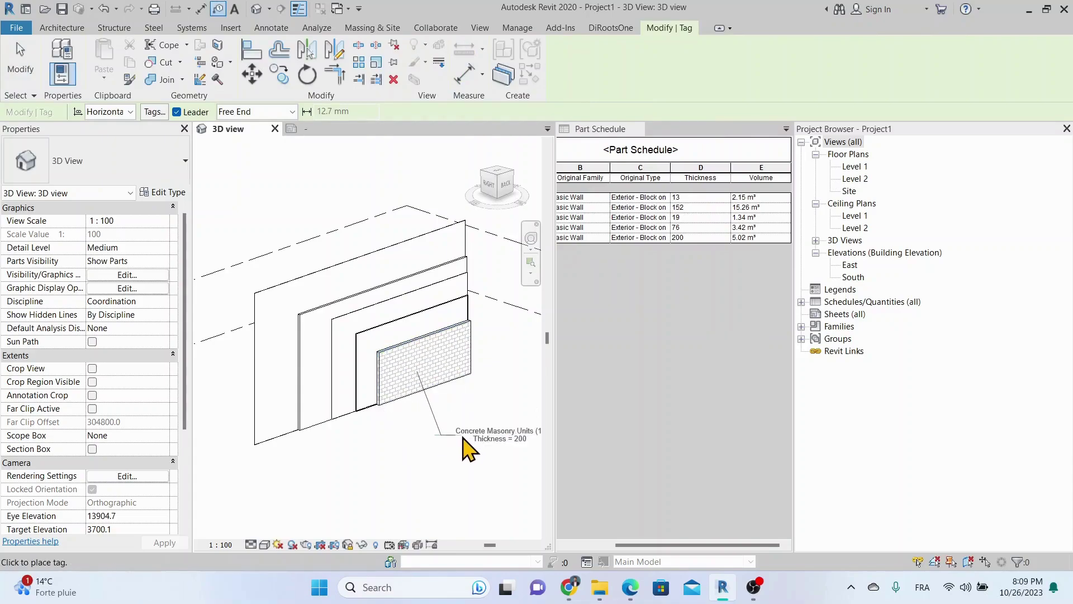
click(471, 448)
drag(366, 358, 456, 487)
click(453, 477)
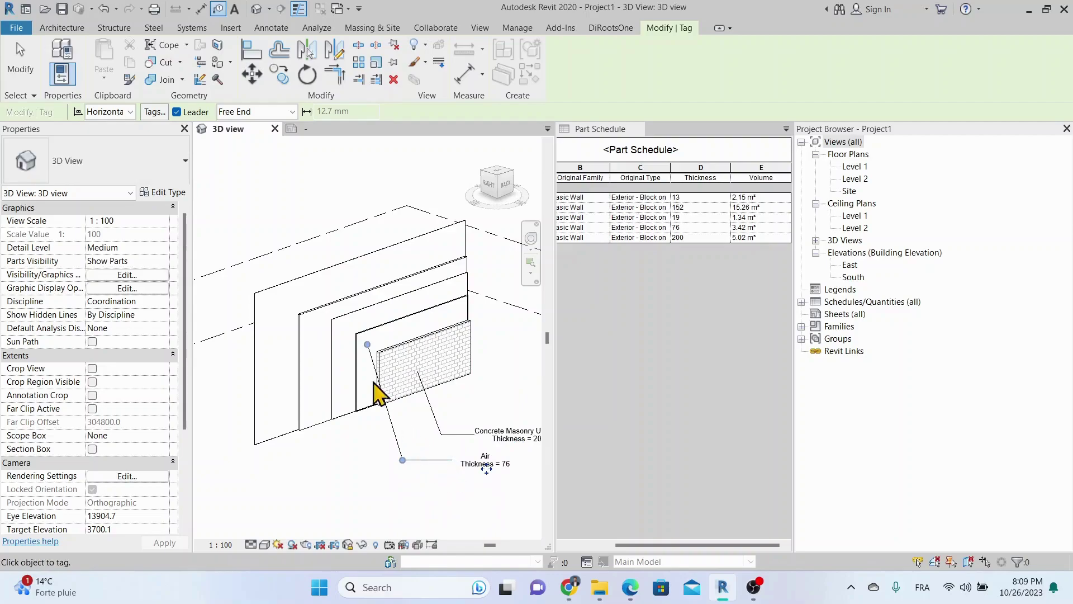
Tag the plywood sheathing and metal stud layer parts, stacking their leader tags beneath the air layer's tag.
click(385, 497)
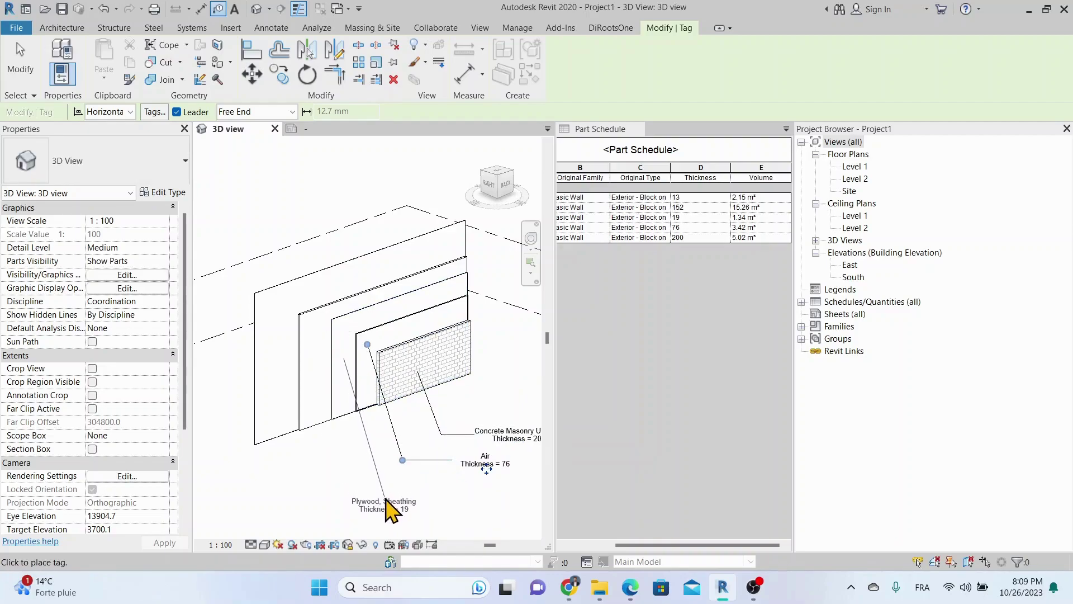
click(425, 494)
scroll(423, 492, down, 1)
click(355, 428)
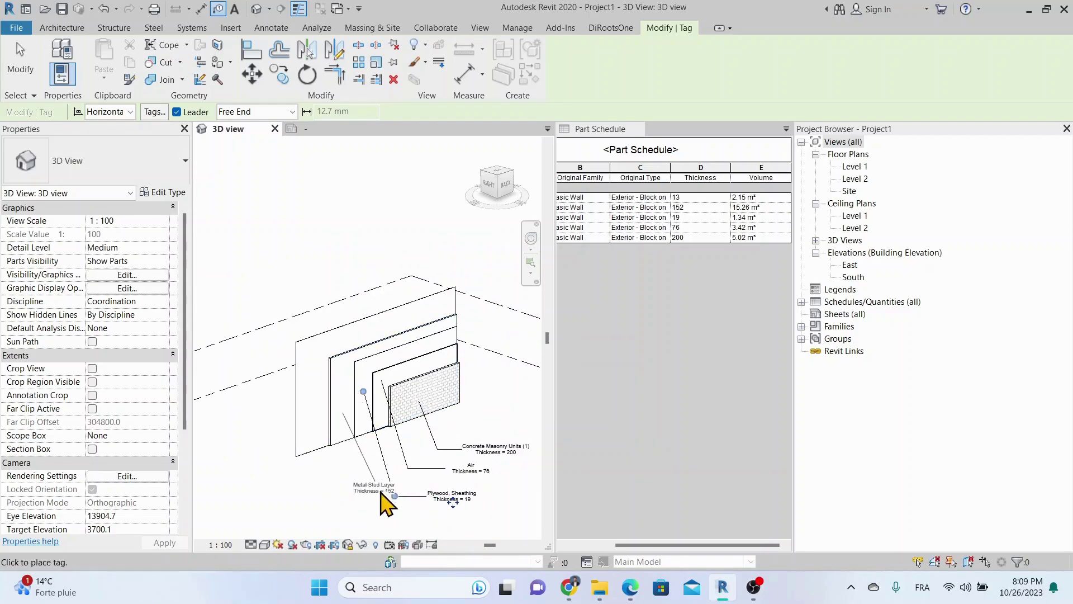
middle_drag(383, 504, 371, 402)
click(412, 438)
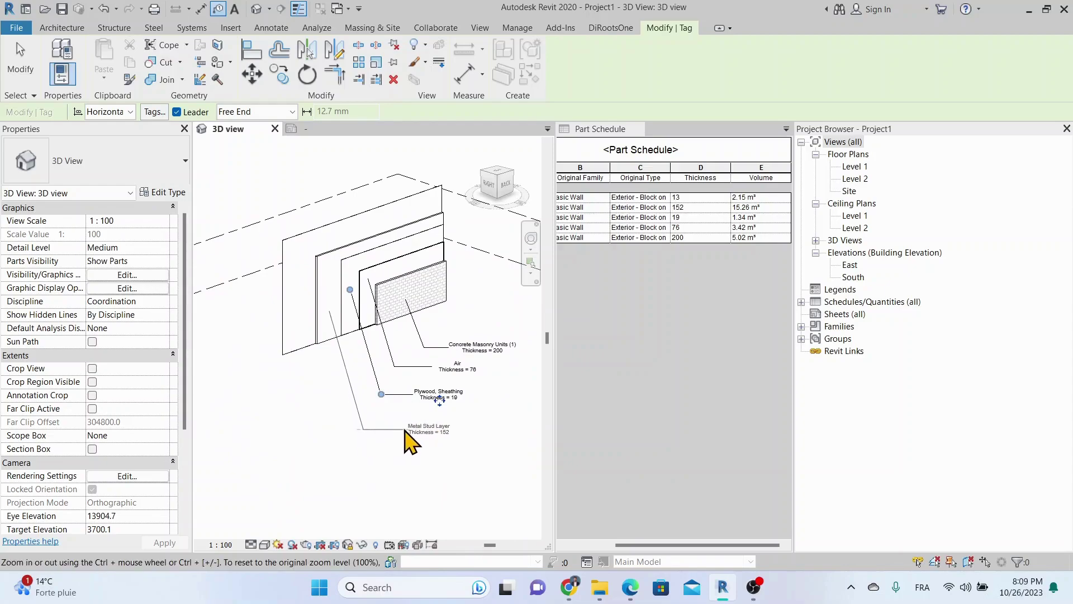
Tag the gypsum wall board part, placing its tag beneath the metal stud tag, and end the tagging command.
click(300, 312)
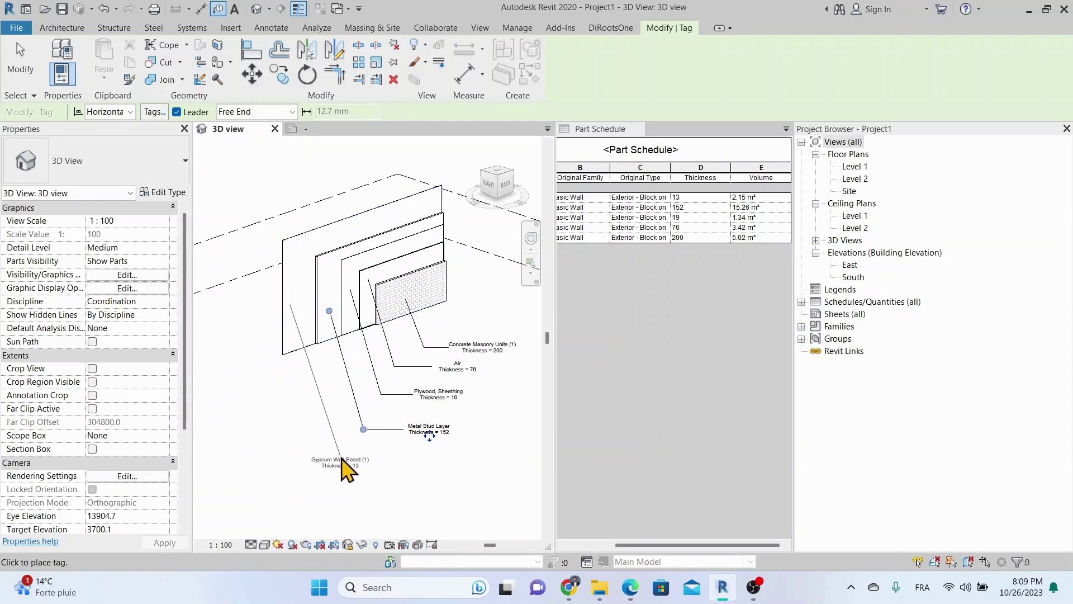
click(417, 462)
key(Escape)
key(Escape)
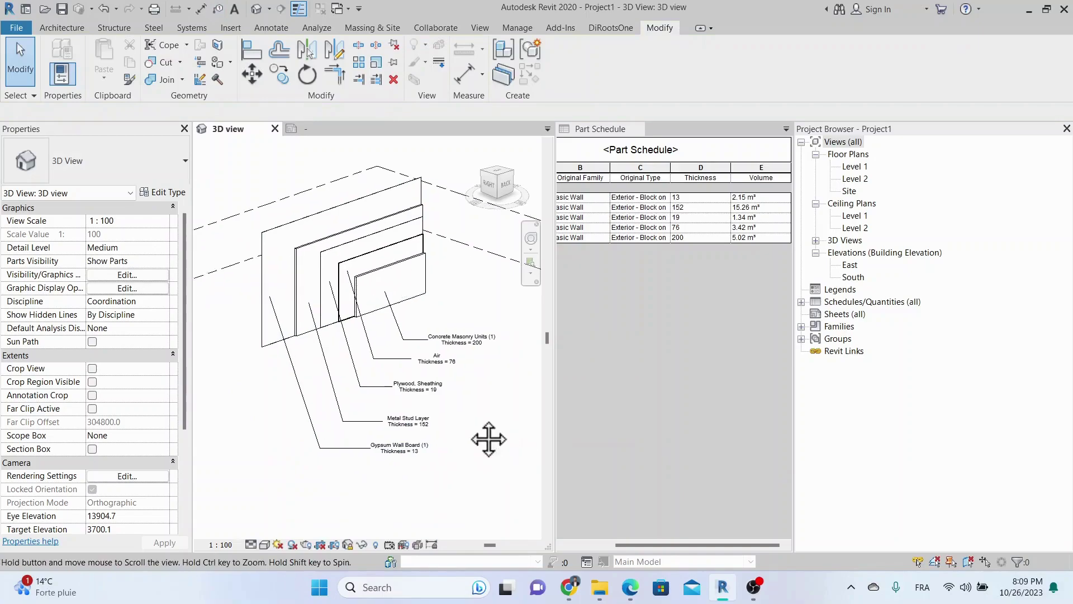